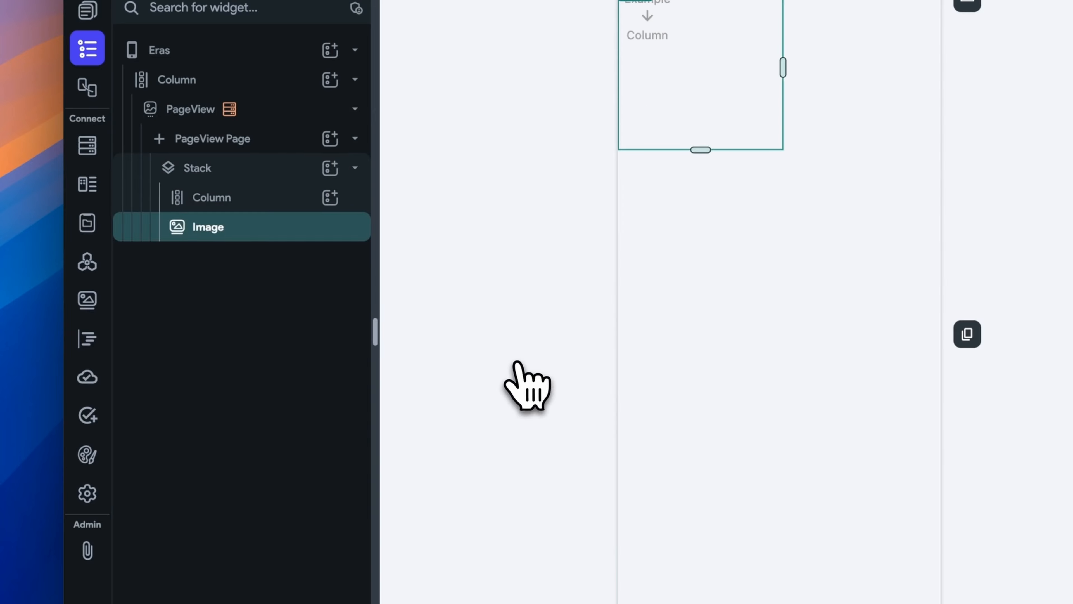
- Set the image's width and height to 100 percent
click(848, 424)
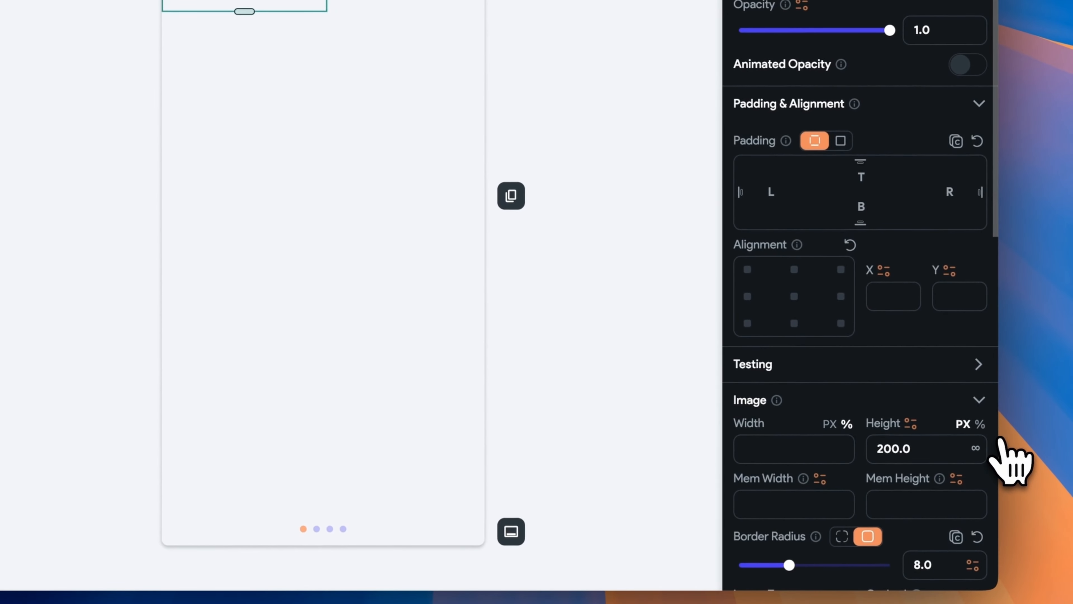
click(820, 447)
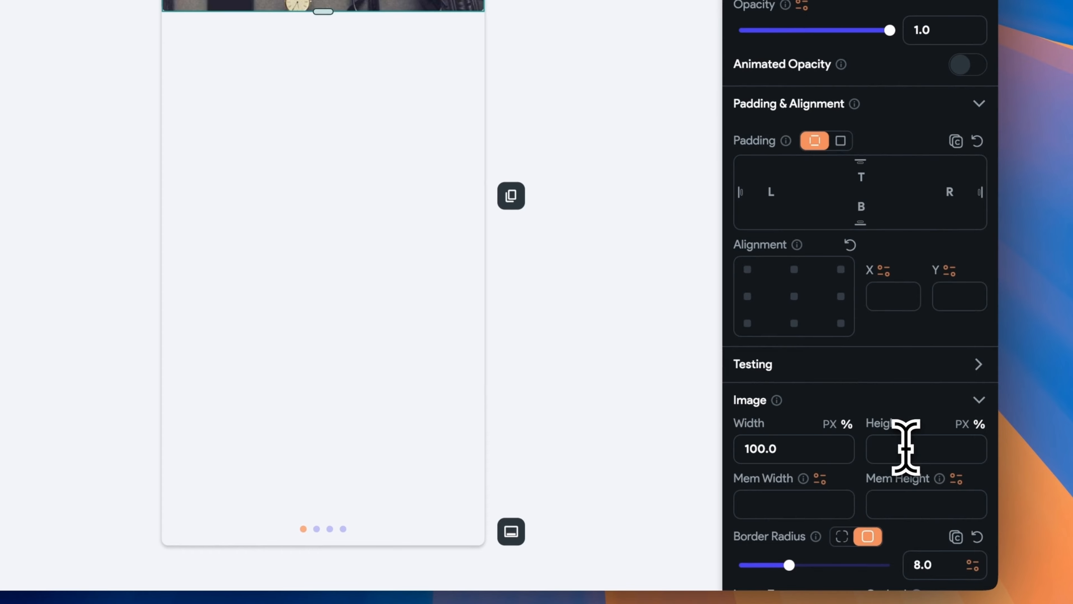
text(100)
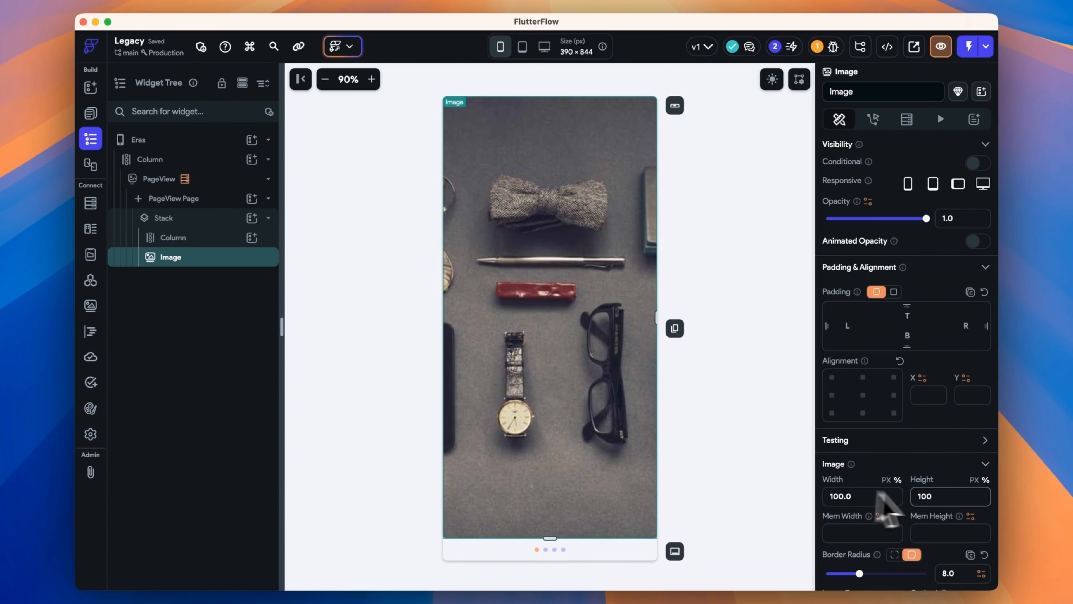
- Bind the image path to the imageUrl field of the eras document
scroll(936, 497, down, 6)
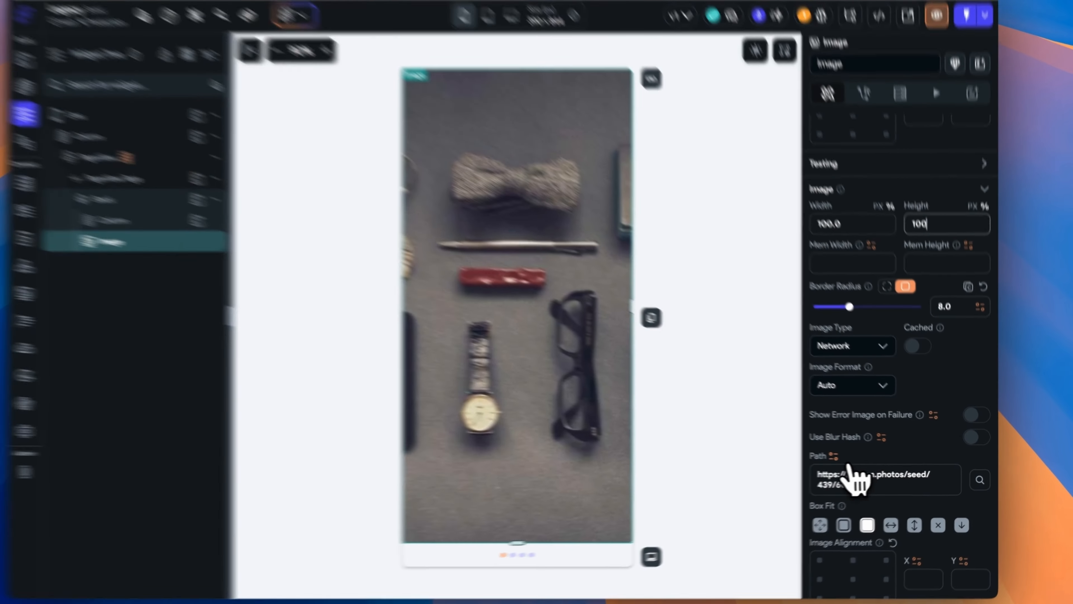
click(845, 457)
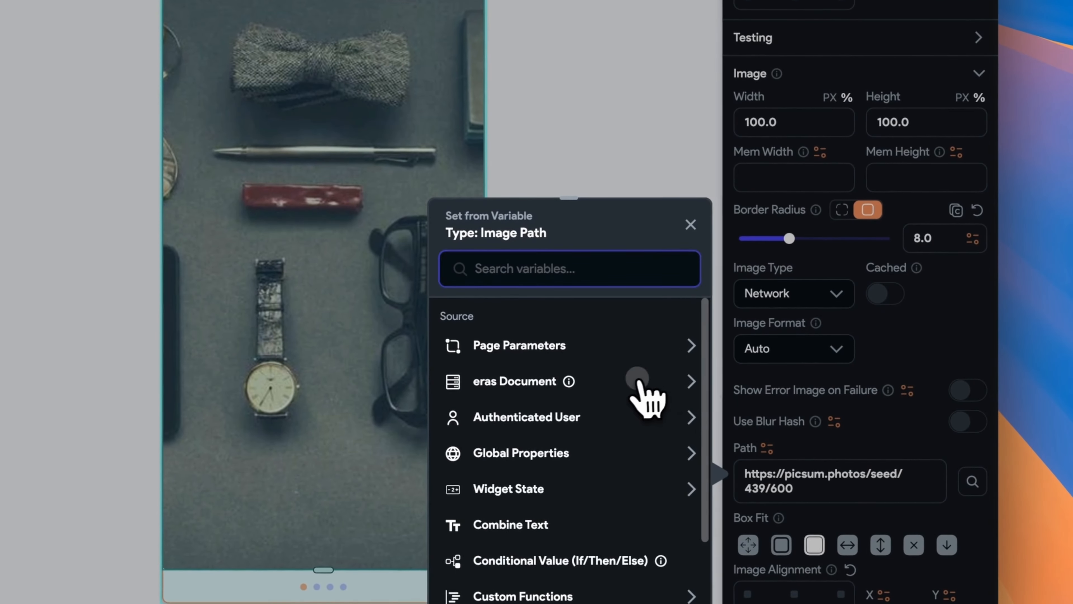
click(637, 379)
click(572, 467)
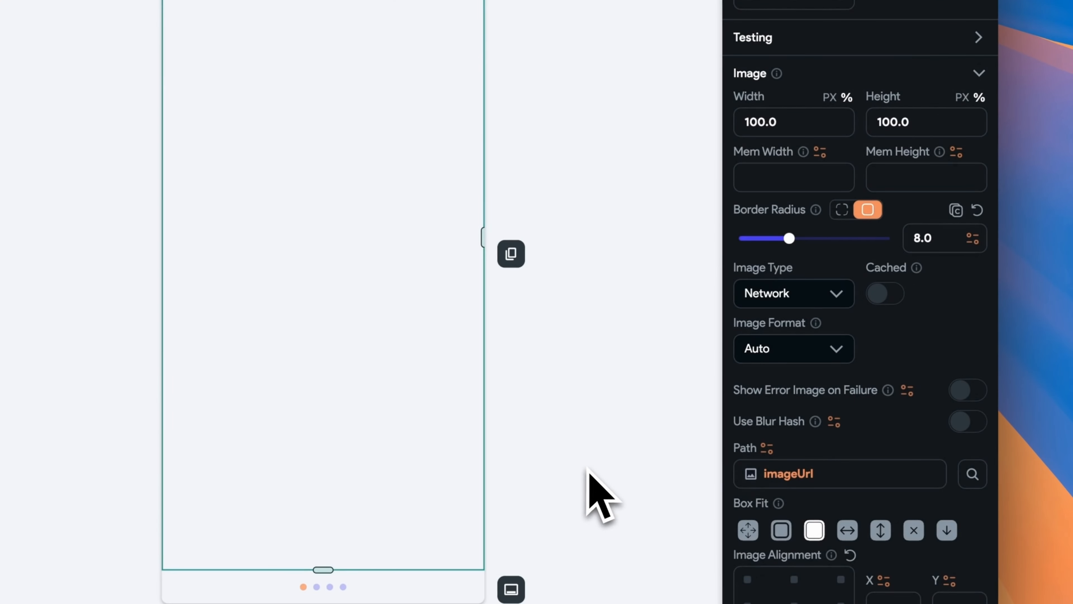
- Enable blur hash on the image and bind its blur hash string to the eras document's blurhash field
click(968, 422)
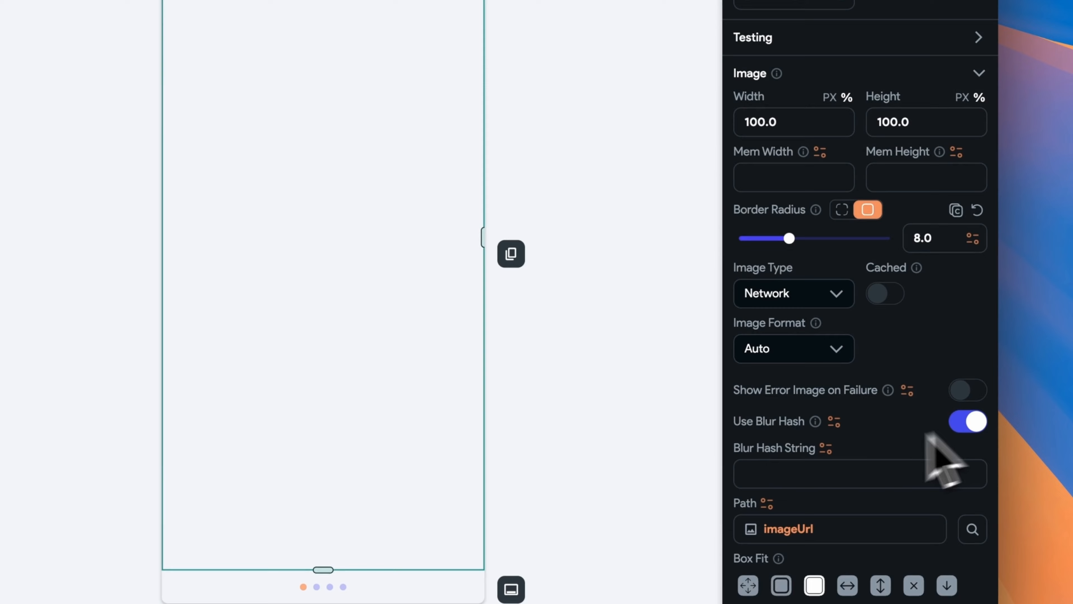
click(825, 450)
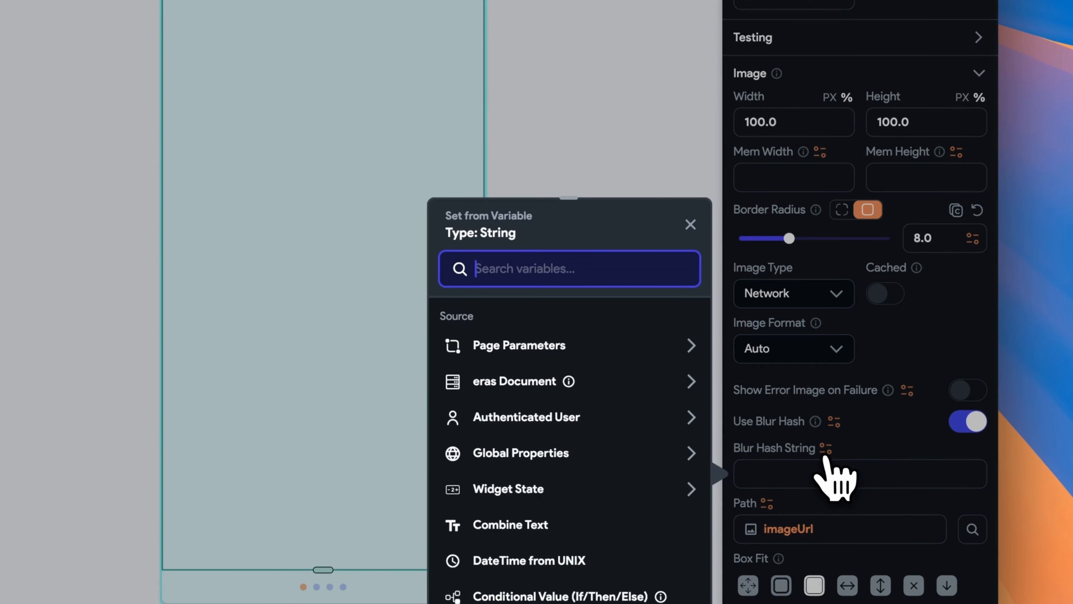
click(642, 382)
click(500, 500)
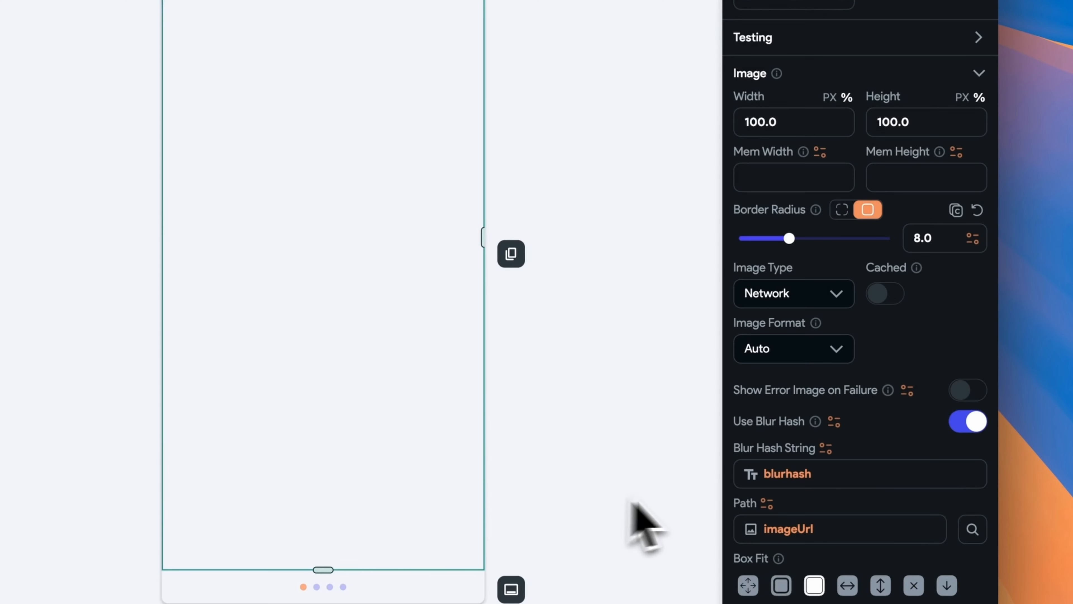
- Set the image's border radius to 0
scroll(930, 436, down, 1)
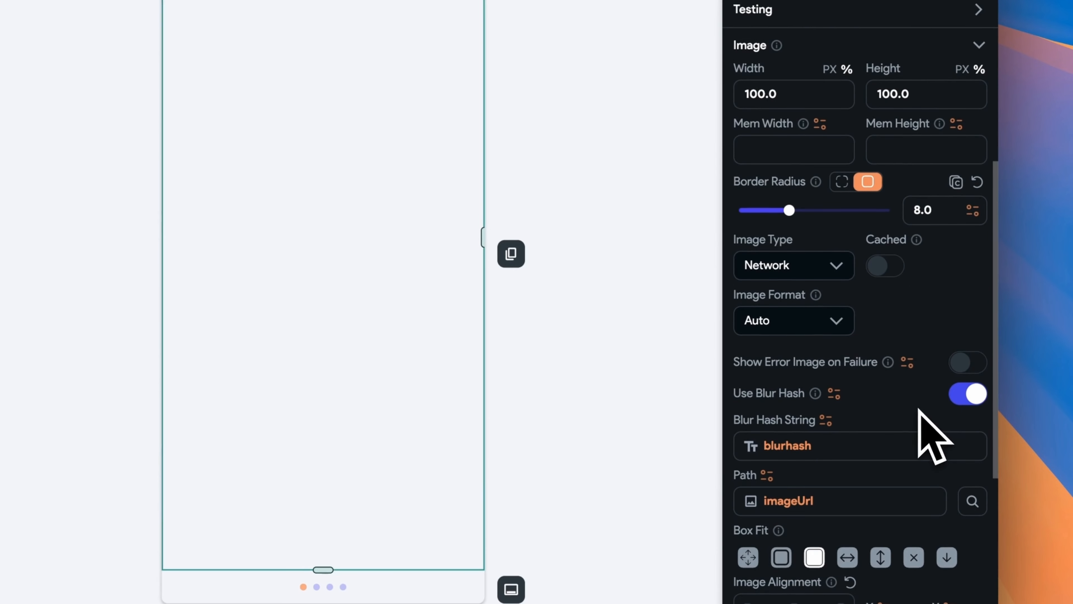
scroll(887, 388, down, 5)
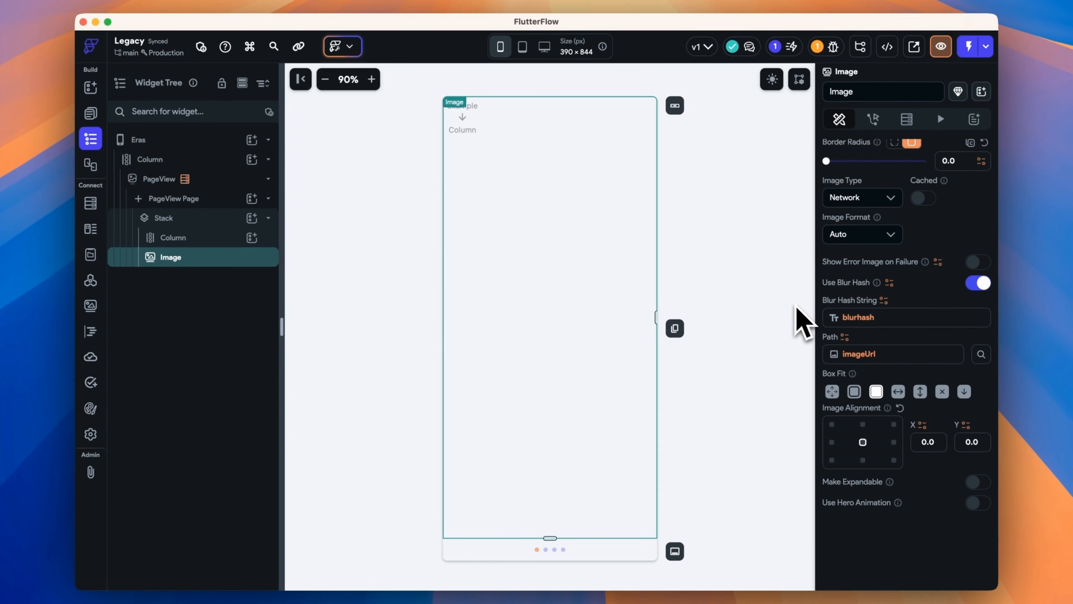
click(802, 294)
click(731, 593)
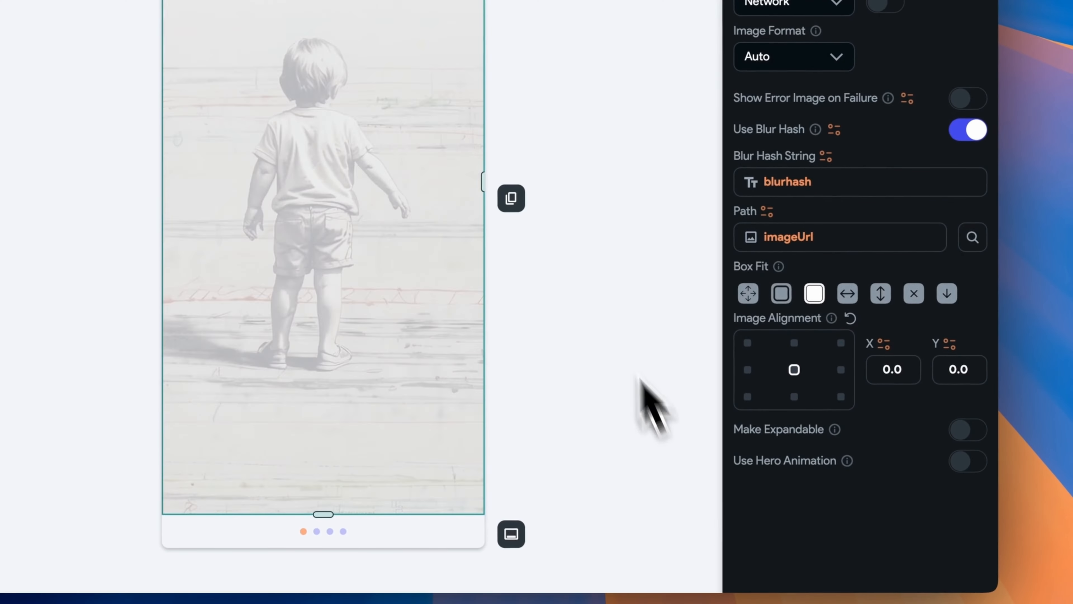
- Try right and left image alignments and several box fit options, ending on the original box fit
click(841, 369)
click(748, 369)
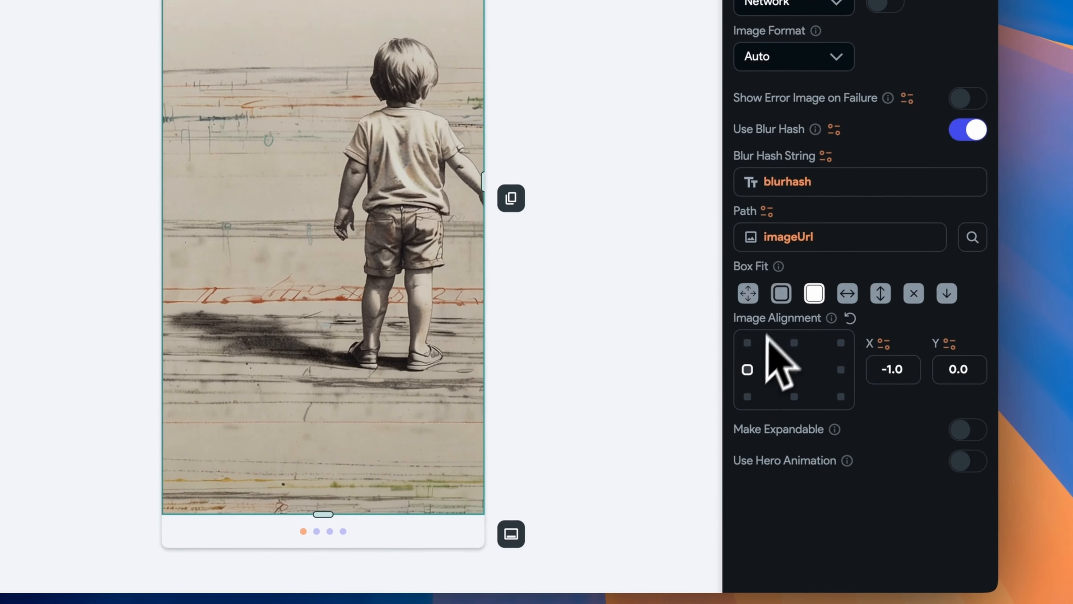
click(782, 293)
click(815, 293)
click(881, 292)
click(947, 293)
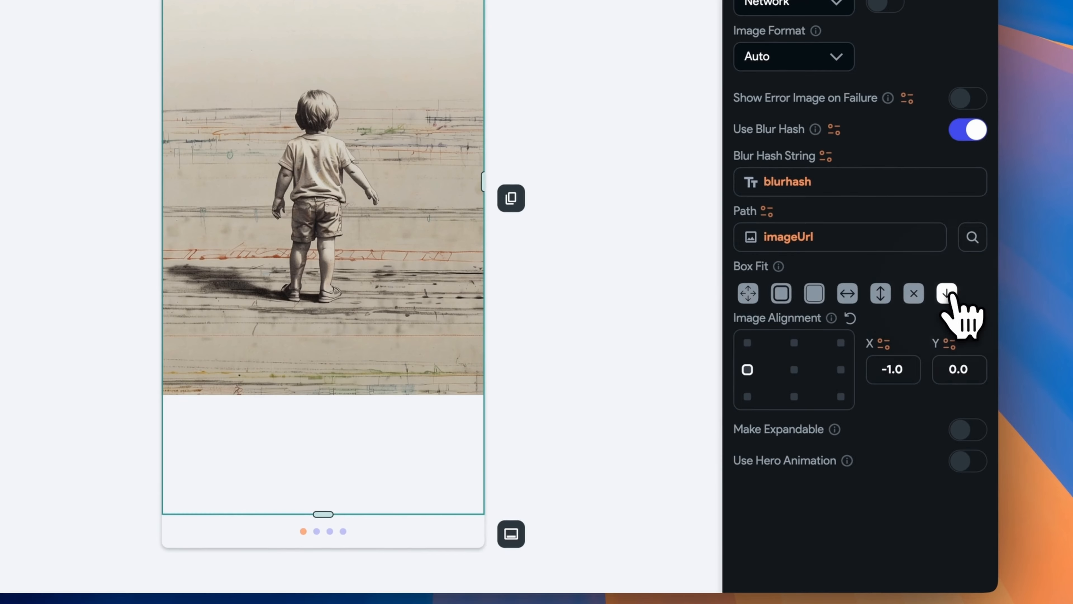
click(814, 293)
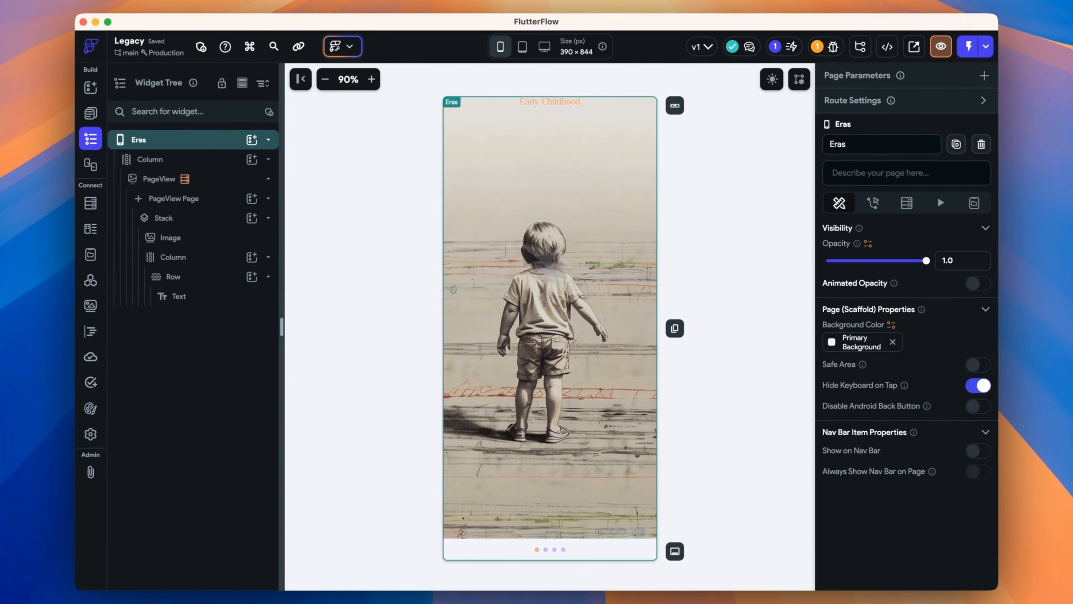
- Set the theme text style of the era title text to Display Medium
click(218, 297)
scroll(930, 380, down, 3)
click(929, 491)
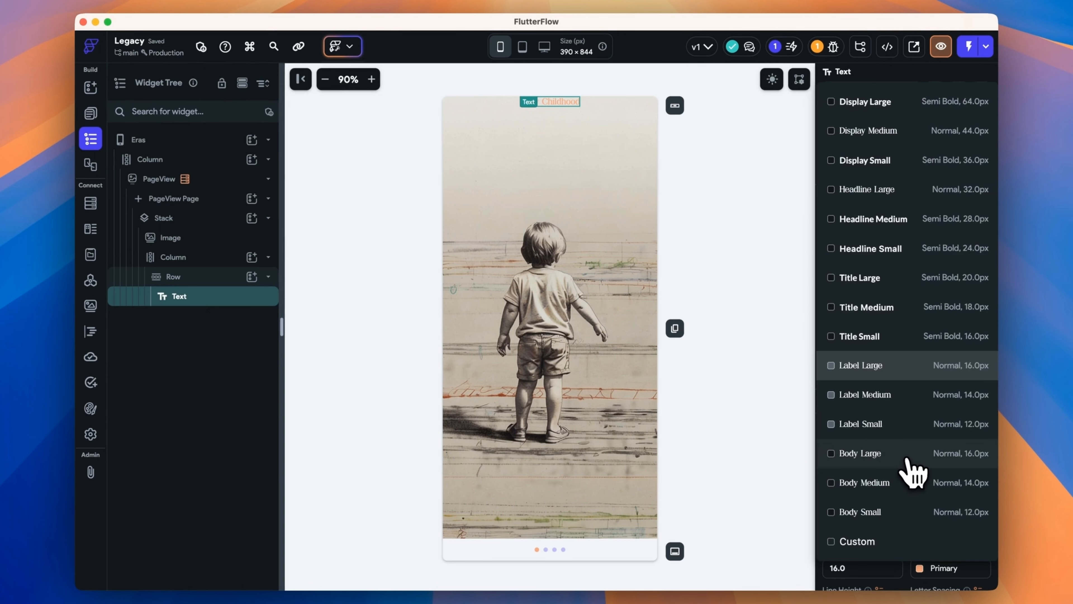
click(902, 192)
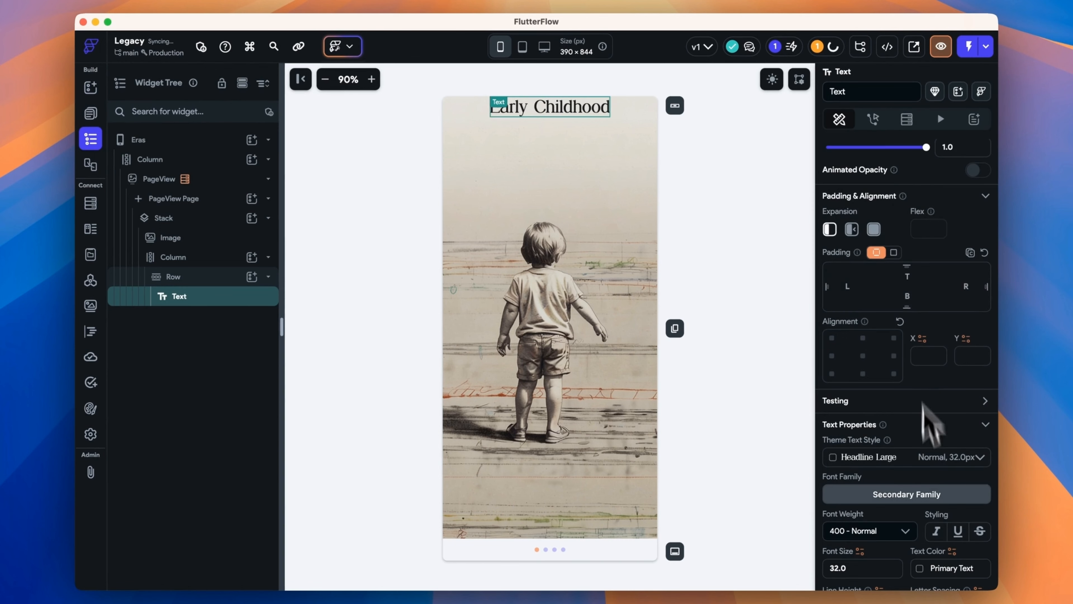
click(930, 457)
click(913, 139)
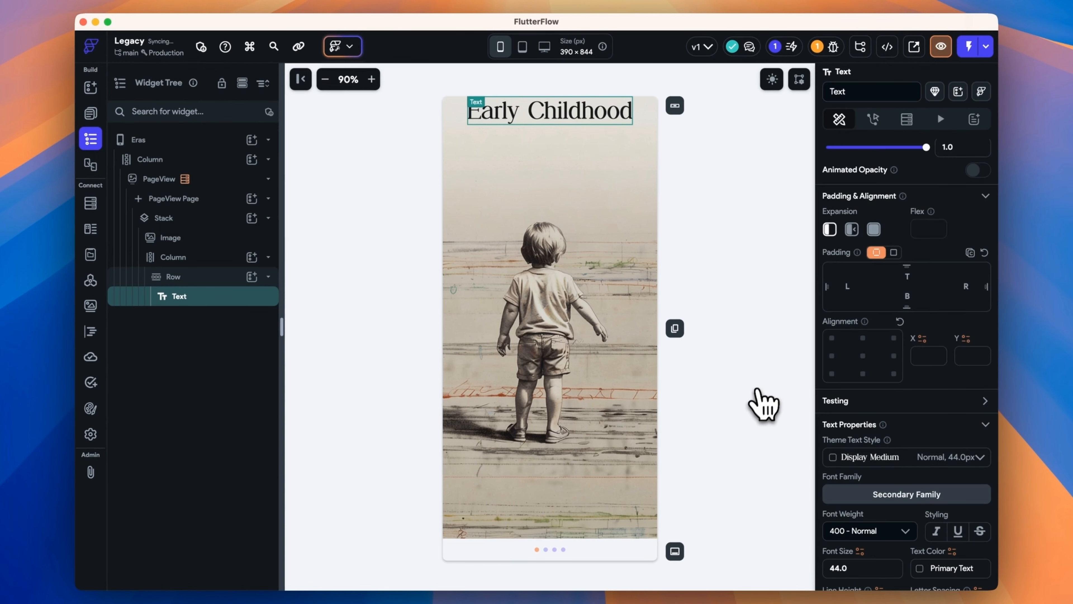
- Add an On Tap action to the Stack that navigates to the Entries page
click(873, 119)
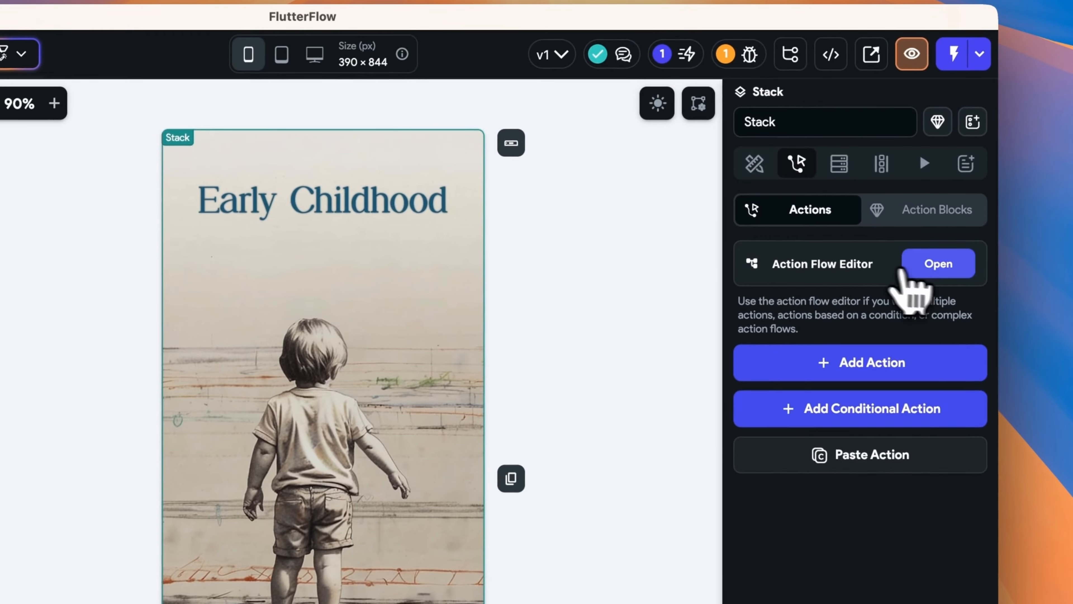
click(955, 186)
click(415, 256)
click(889, 227)
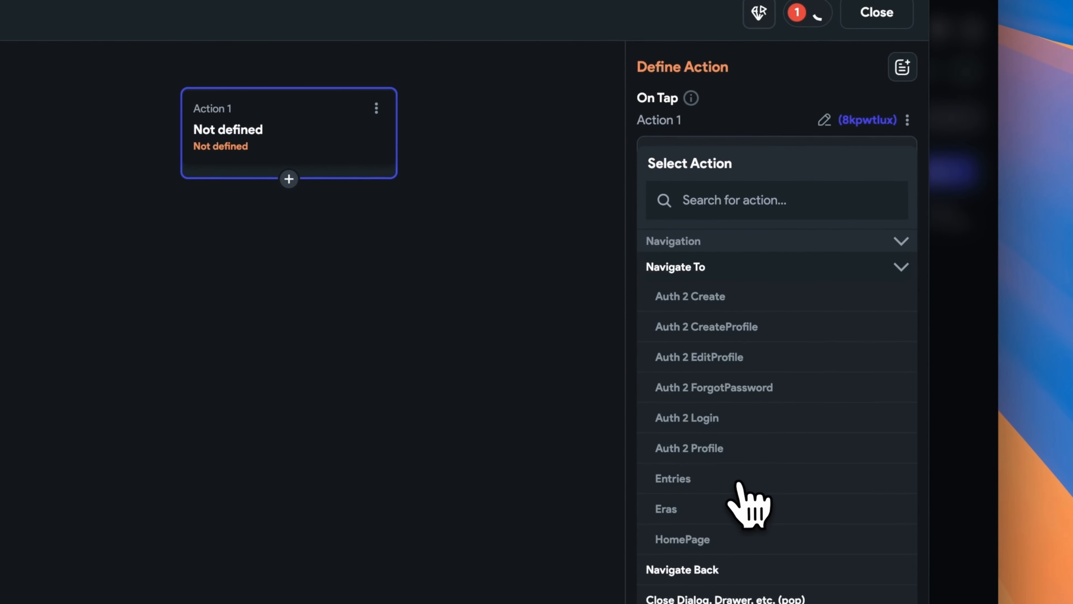
click(740, 484)
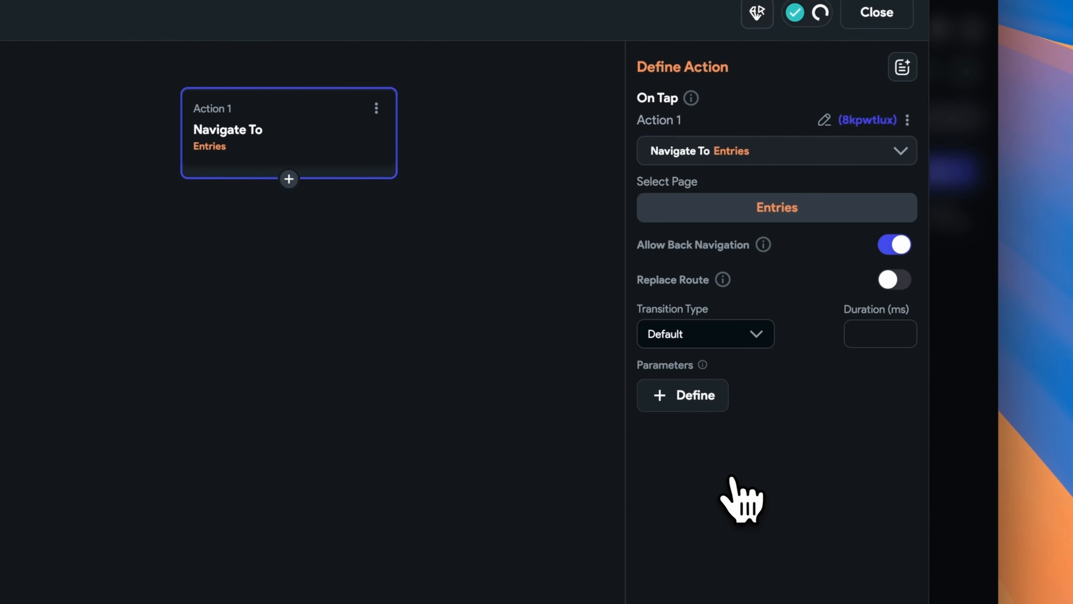
click(877, 12)
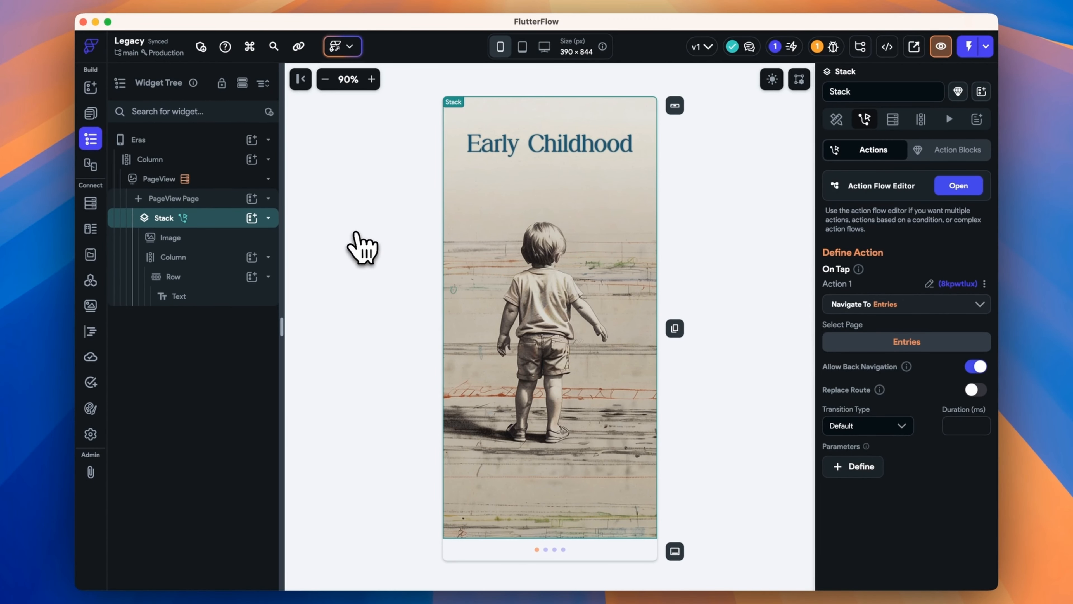
- Copy the Stack widget with its contents from the Eras page
click(91, 113)
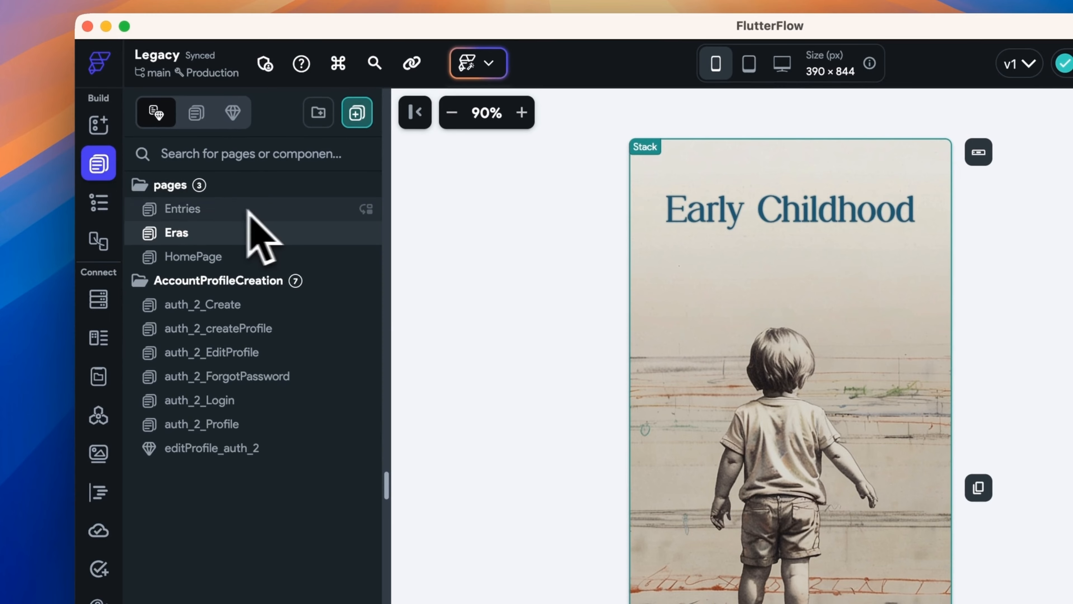
click(100, 203)
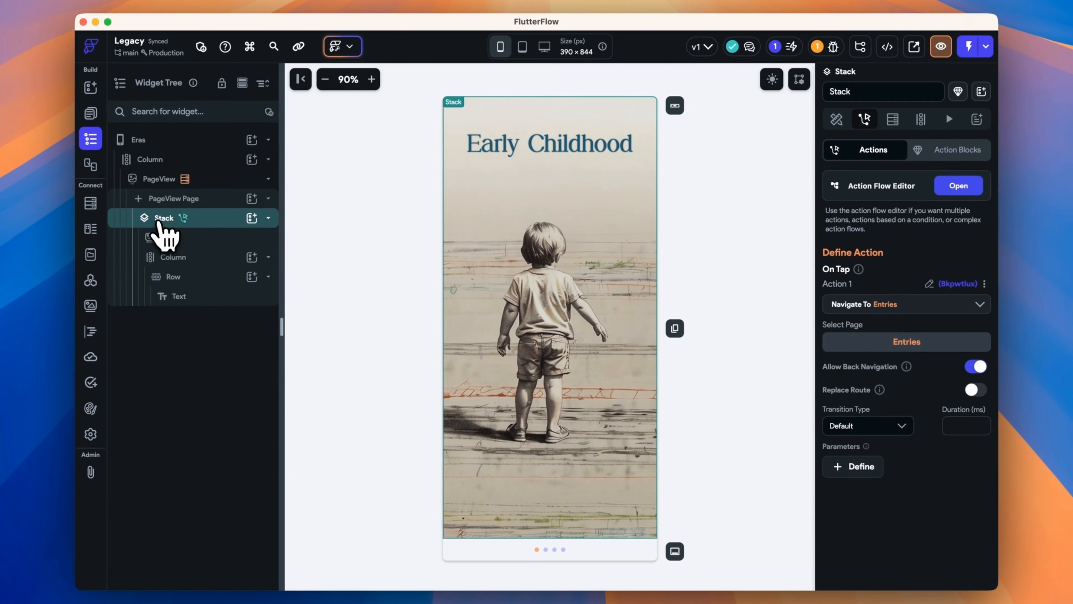
right_click(162, 220)
click(211, 240)
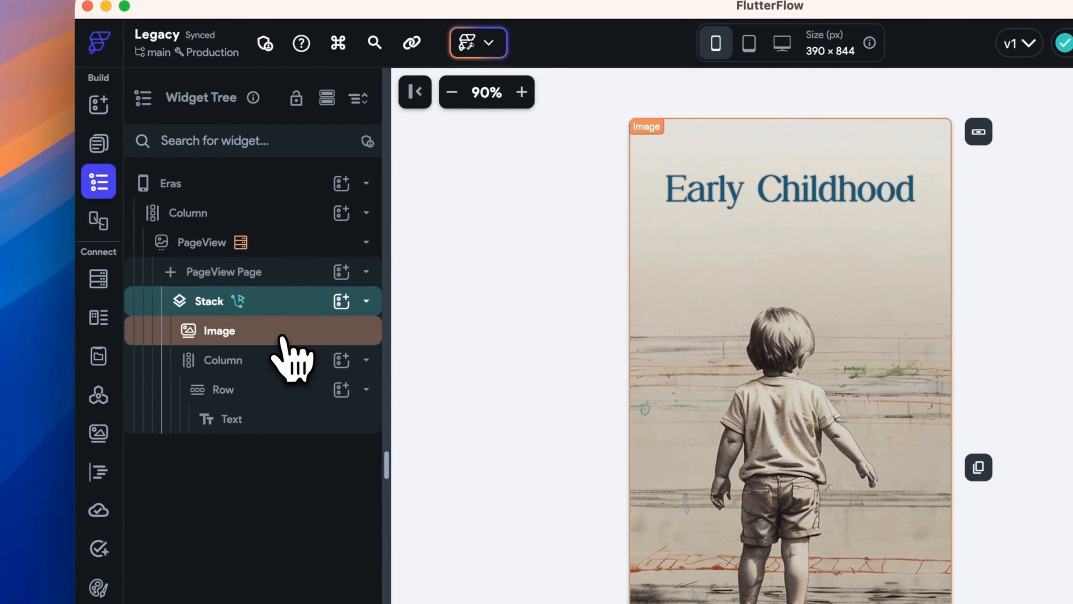
- Open the Entries page and paste the copied Stack into its Column
click(91, 113)
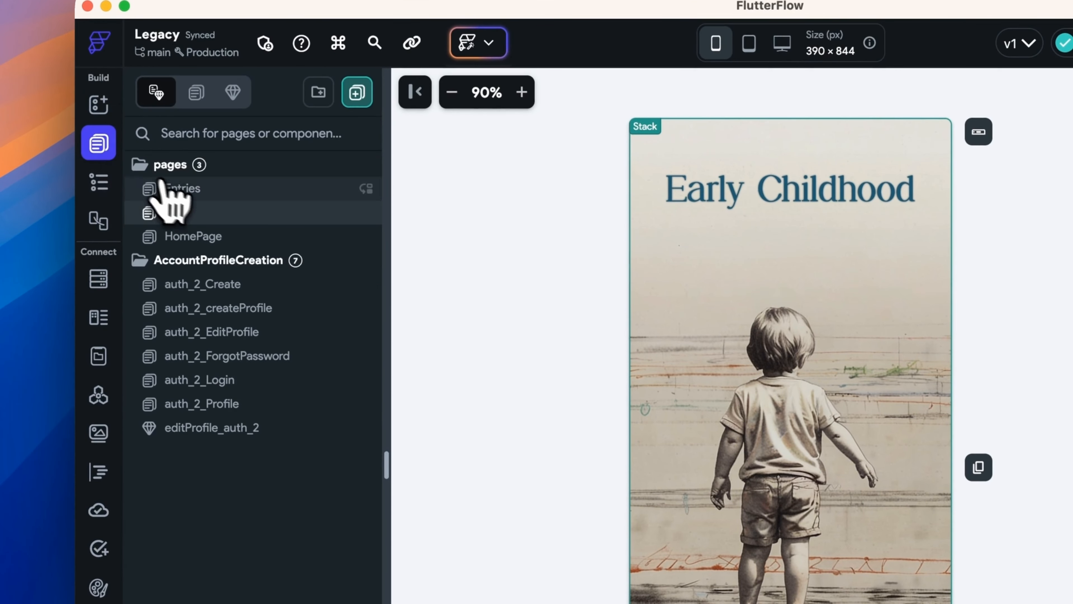
click(165, 188)
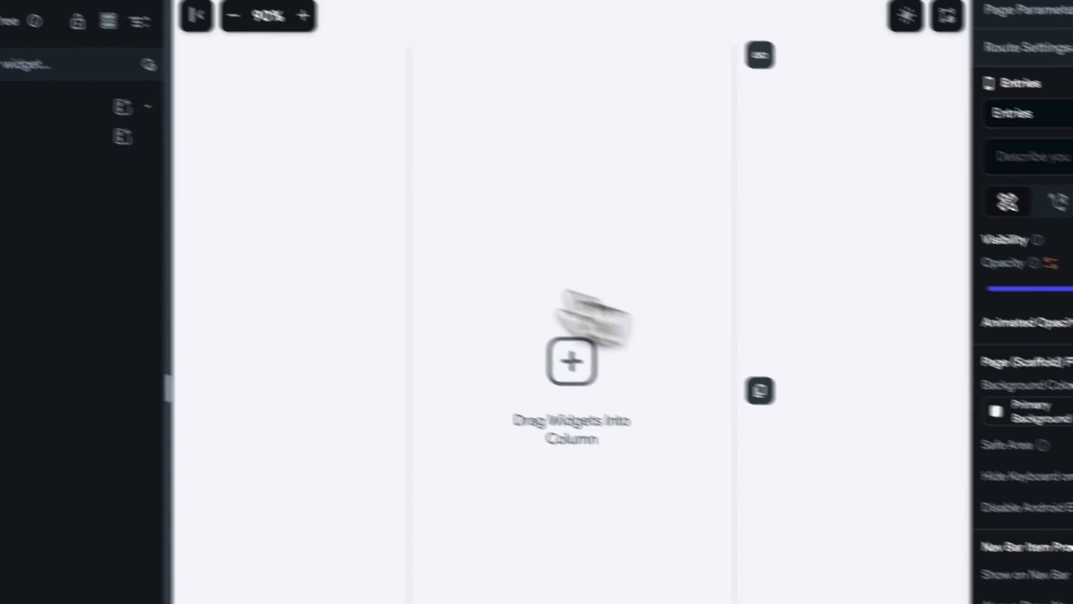
click(220, 208)
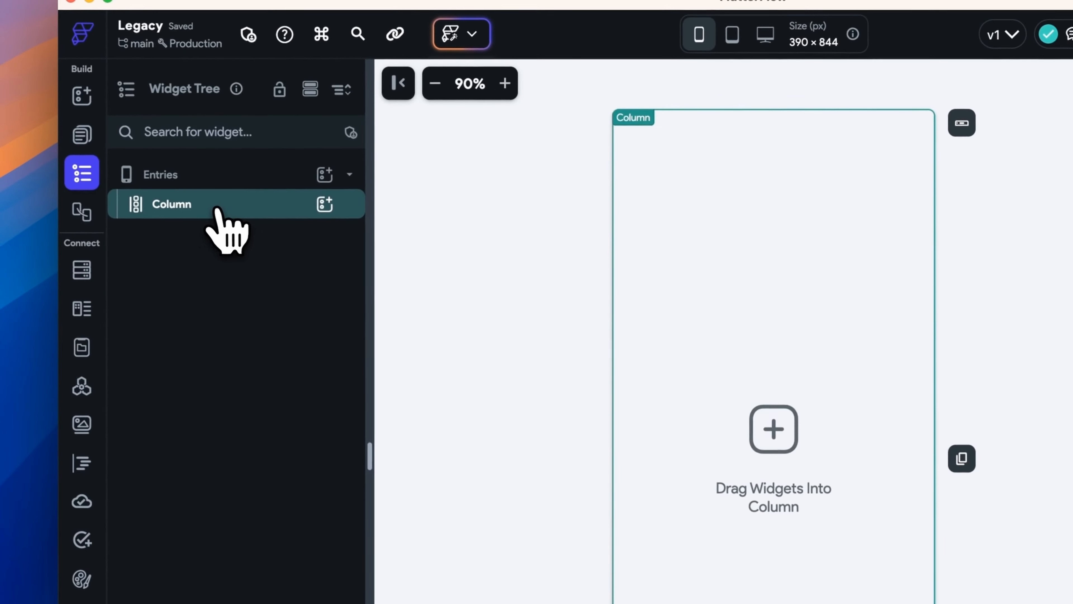
key(super+v)
- Delete the On Tap navigation action from the pasted Stack on the Entries page
click(247, 236)
click(863, 91)
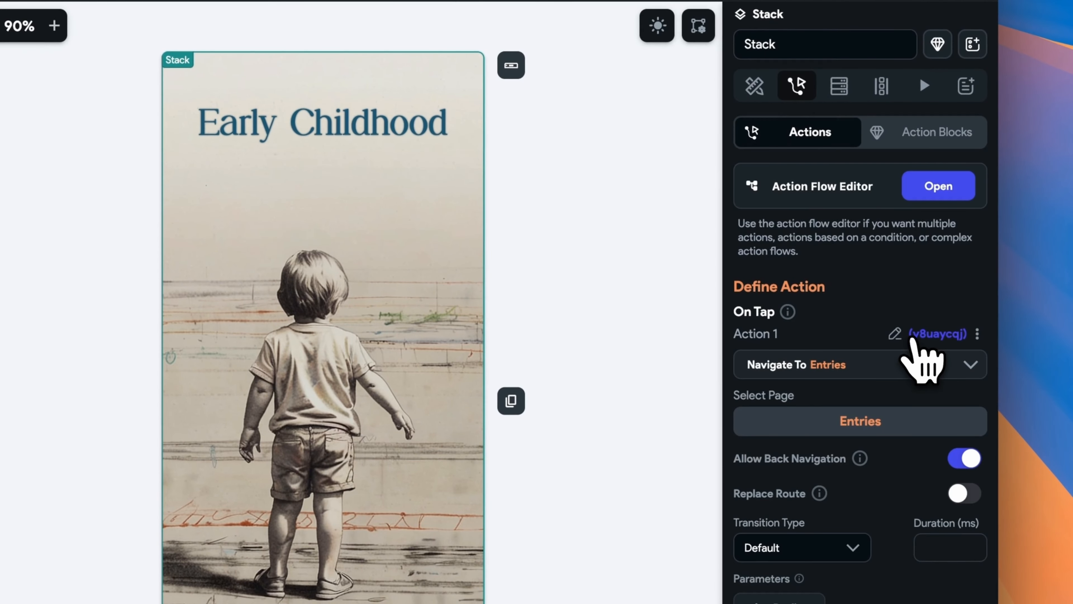
click(977, 334)
click(875, 479)
click(615, 318)
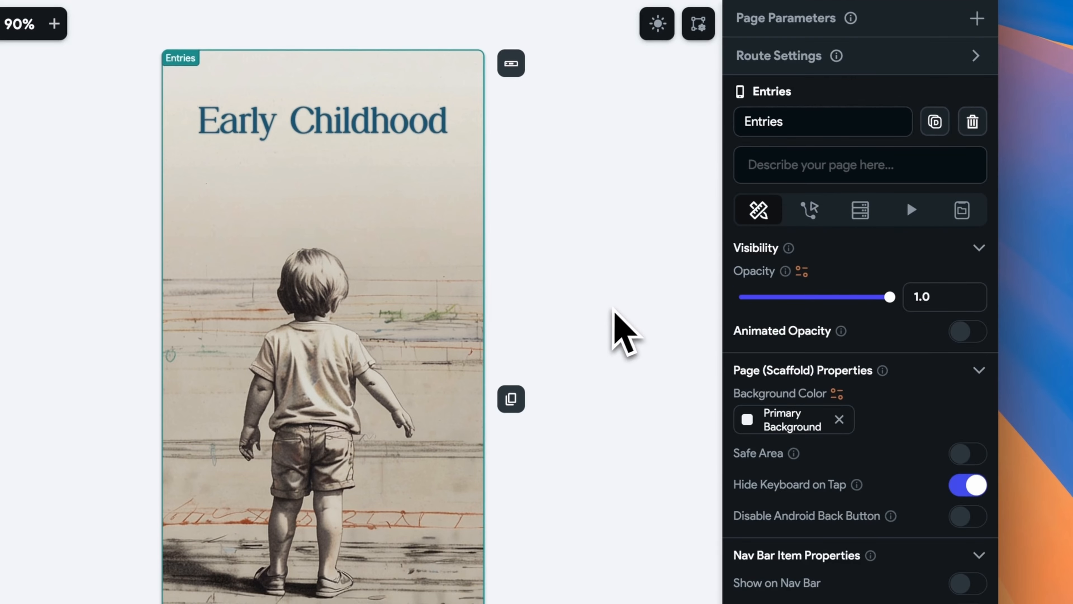
- Define a required Entries page parameter named eraDocument, of type Document from the eras collection
click(750, 58)
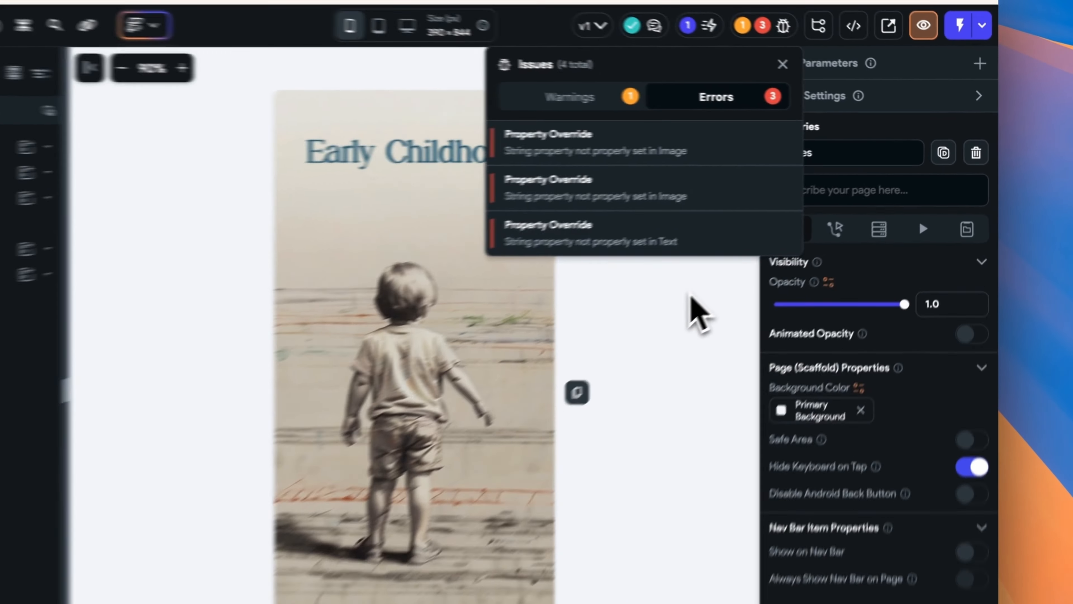
click(760, 250)
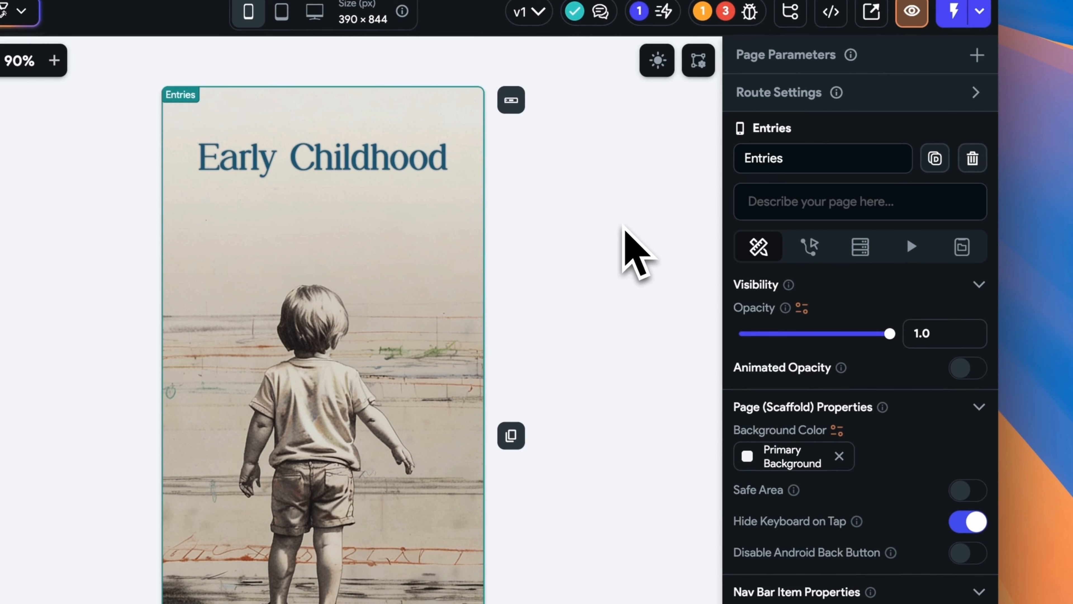
click(976, 55)
click(873, 156)
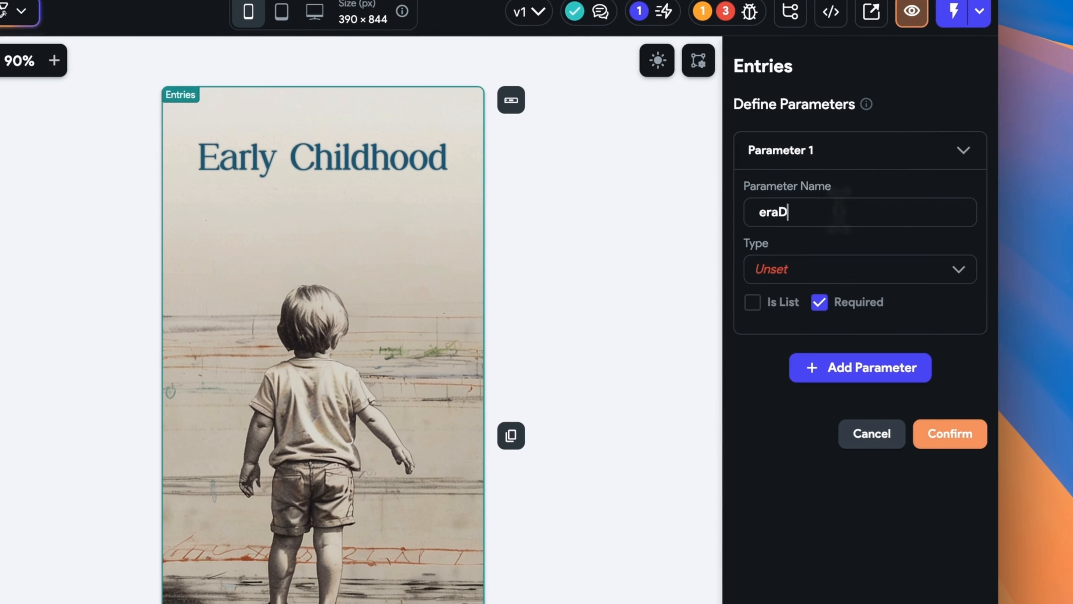
click(918, 270)
scroll(908, 360, down, 5)
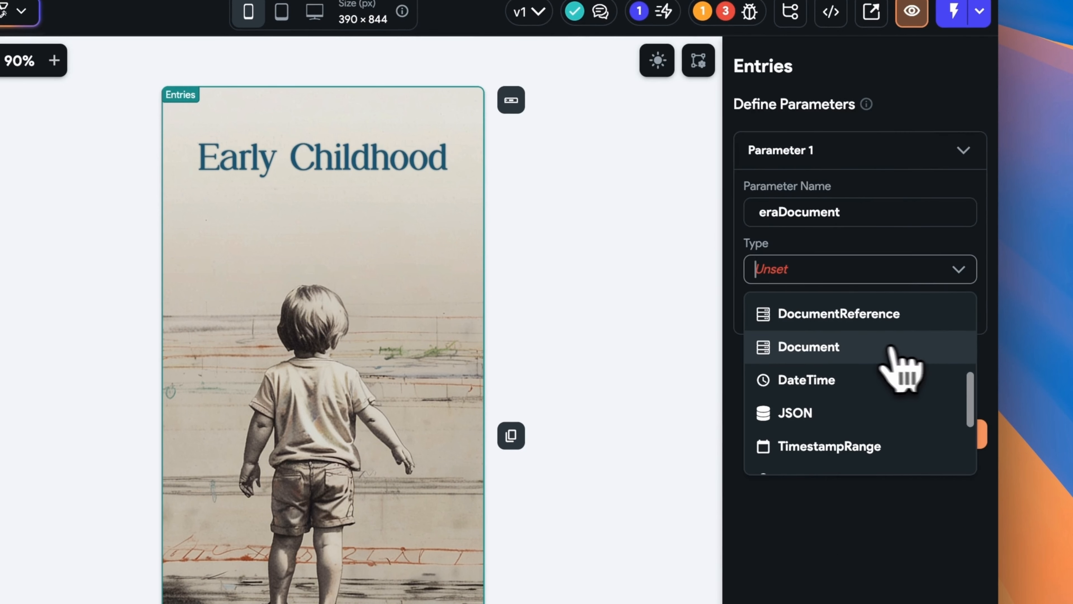
click(857, 348)
click(865, 357)
click(845, 463)
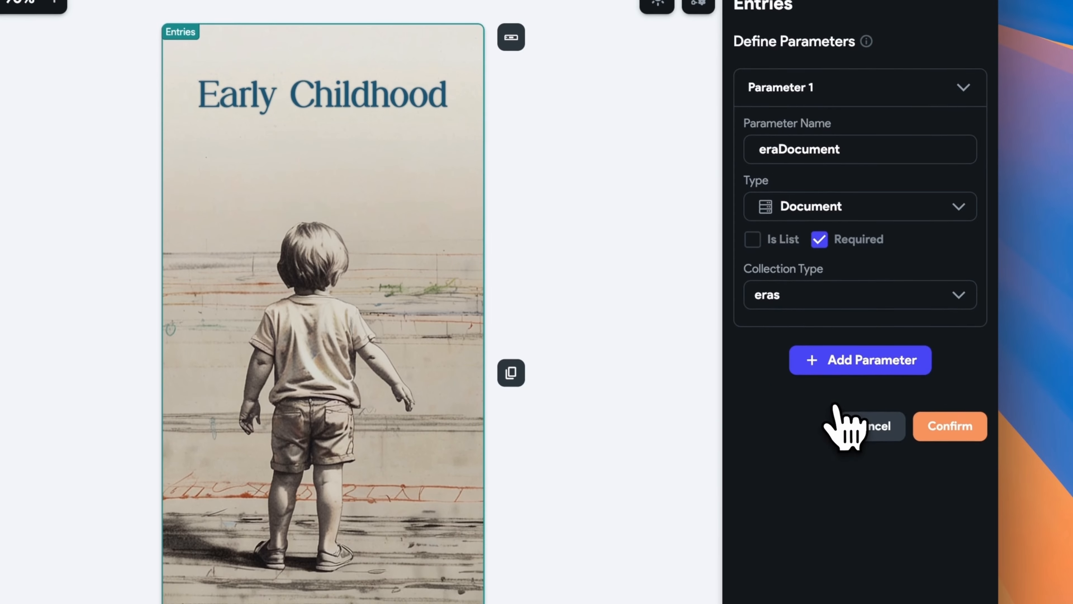
click(951, 489)
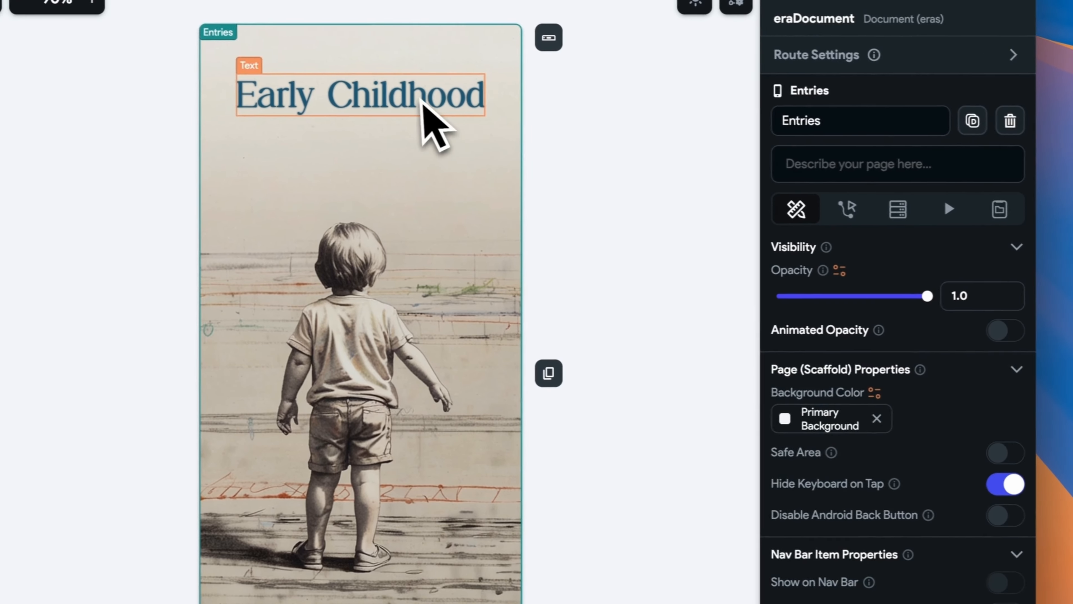
- Bind the title Text on the Entries page to the name property of the eraDocument page parameter
click(382, 97)
click(782, 197)
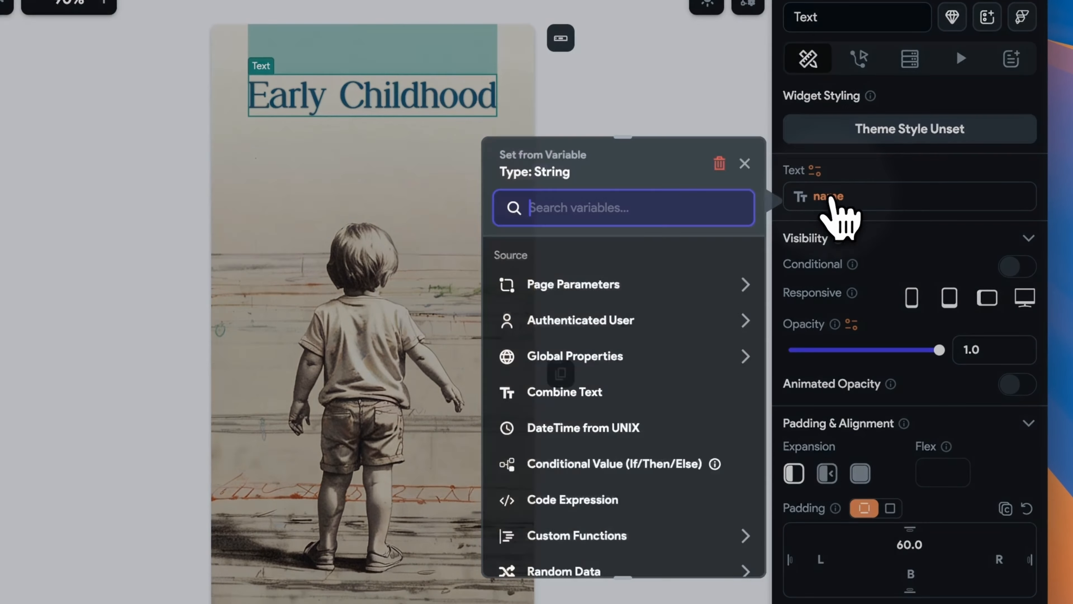
click(572, 284)
click(580, 337)
click(623, 317)
click(629, 345)
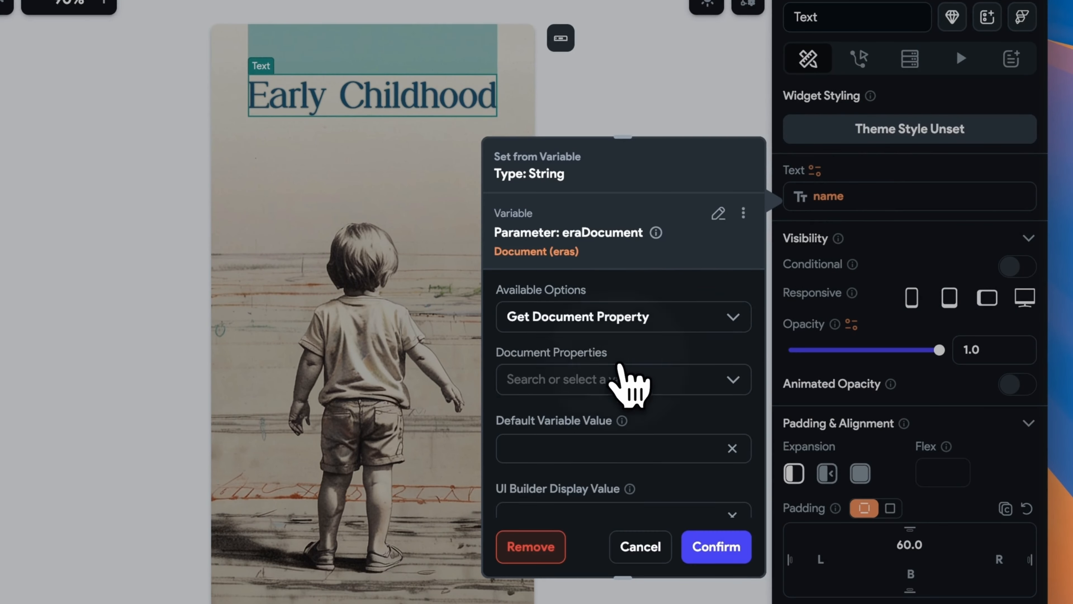
click(628, 380)
click(628, 403)
- Give the title's variable the default value Era and the UI Builder display value Early Childhood
click(716, 546)
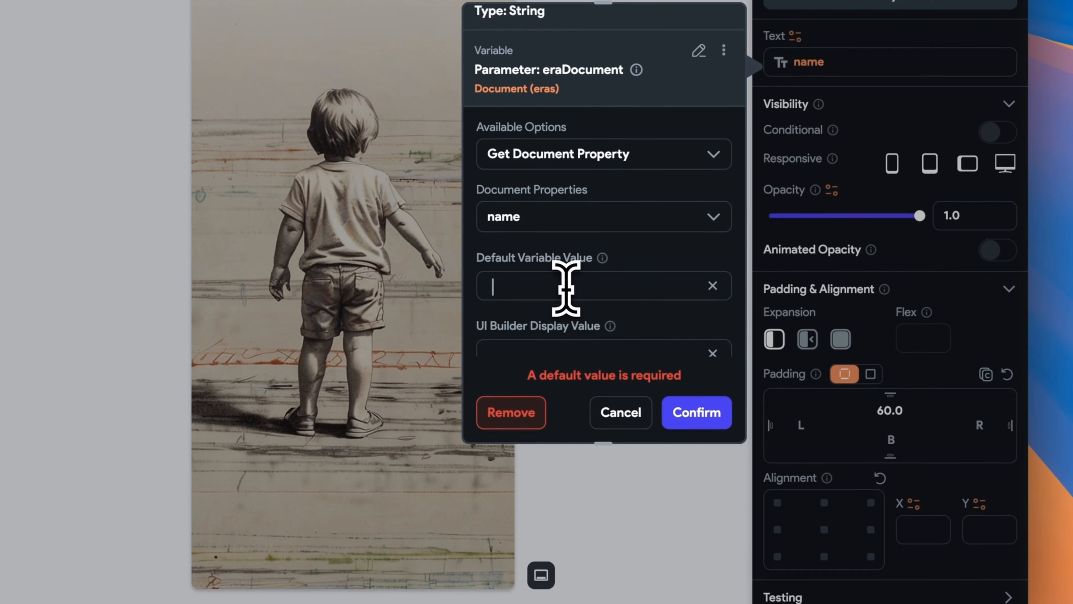
click(592, 286)
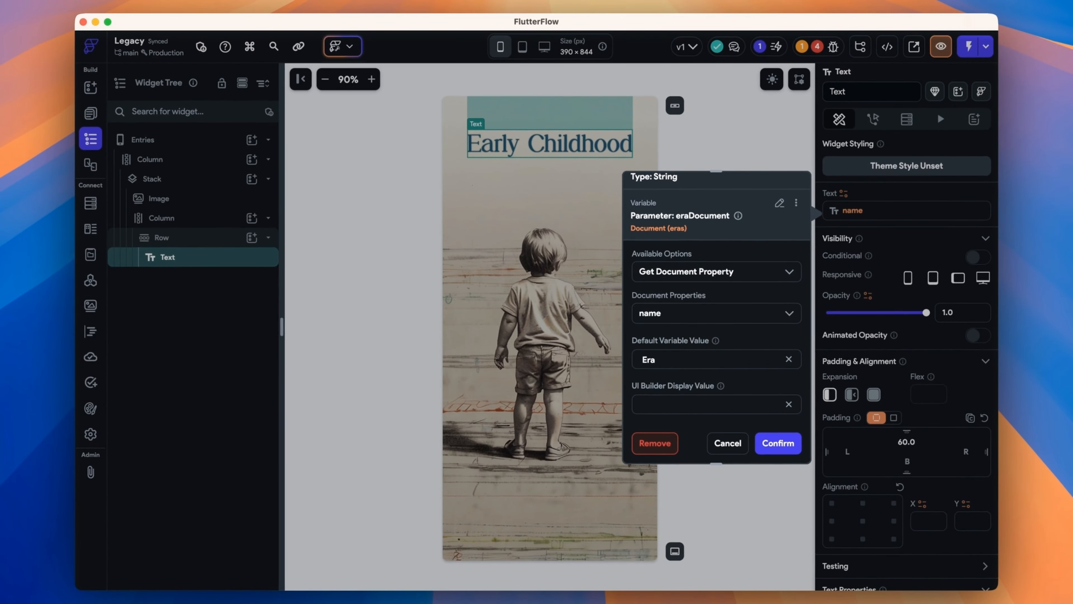
click(707, 405)
text(Early Childhood)
click(778, 443)
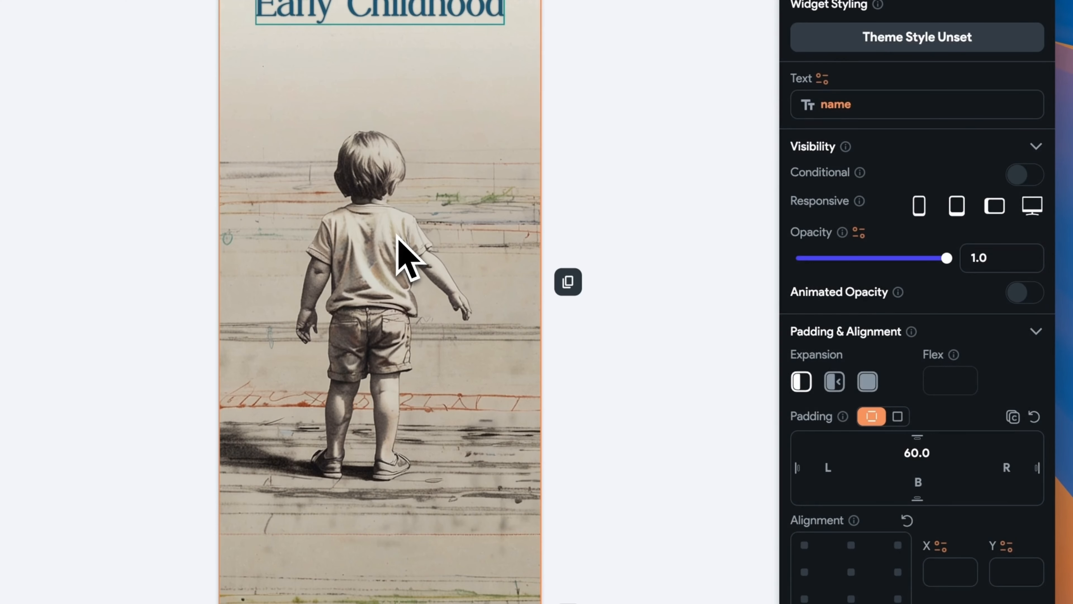
- Bind the path of the Entries page's Image to the imageUrl property of the eraDocument page parameter
scroll(912, 405, down, 10)
click(824, 140)
click(628, 254)
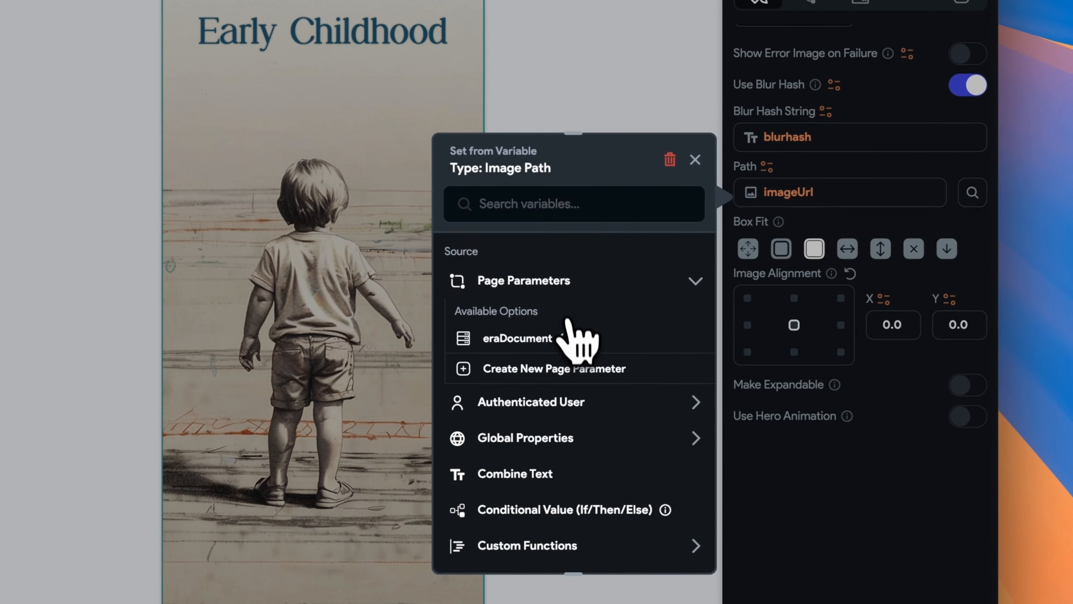
click(568, 336)
click(592, 312)
click(575, 353)
click(575, 376)
click(576, 406)
click(667, 544)
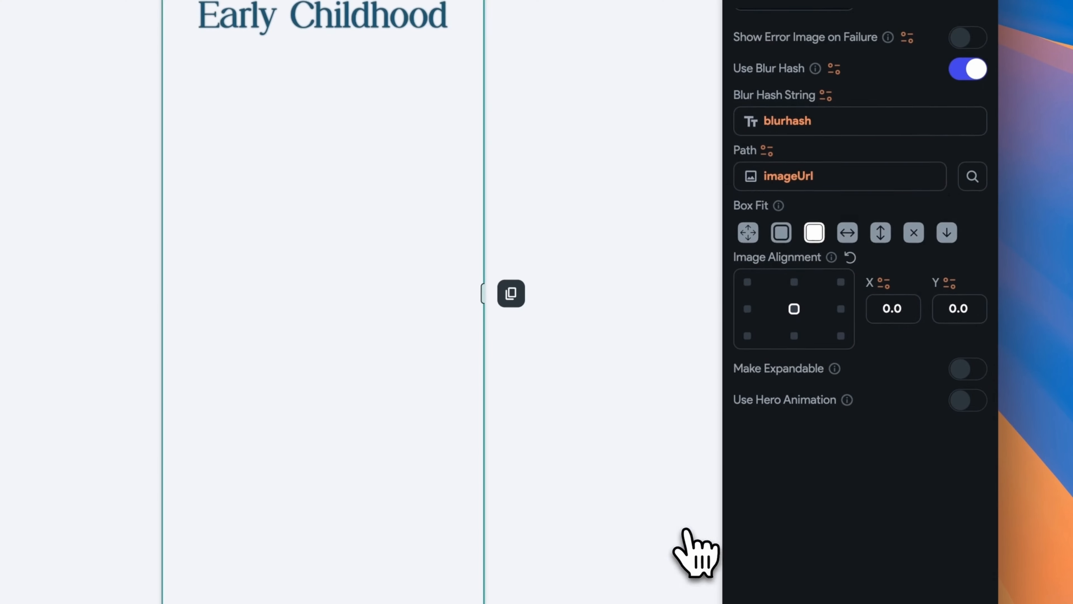
- Bind the Image's blur hash string to the blurhash property of the eraDocument page parameter
click(805, 127)
click(549, 208)
click(552, 266)
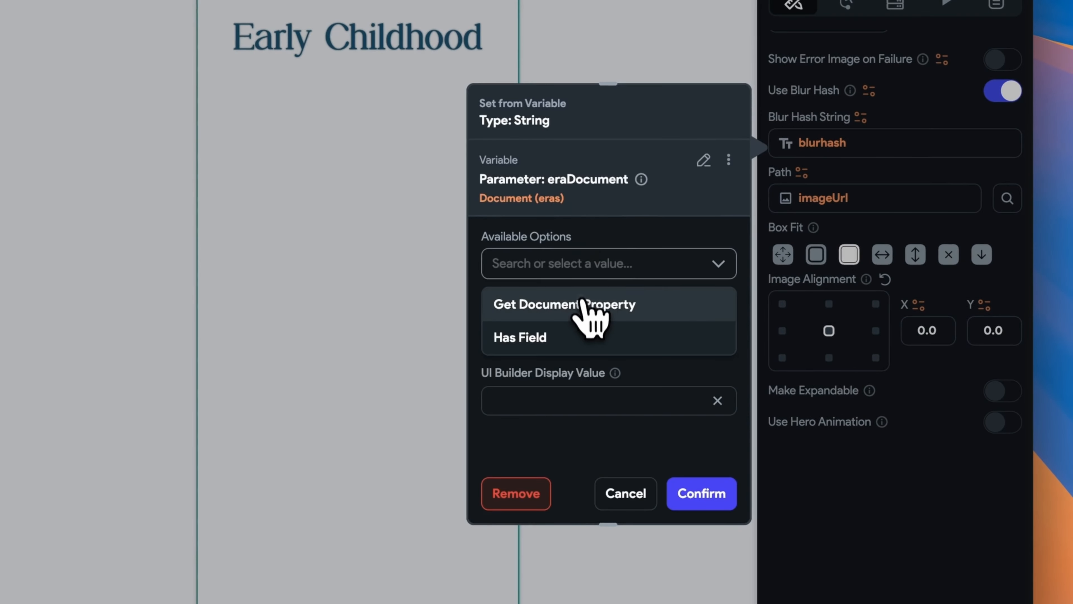
click(582, 303)
click(583, 299)
click(582, 371)
click(703, 499)
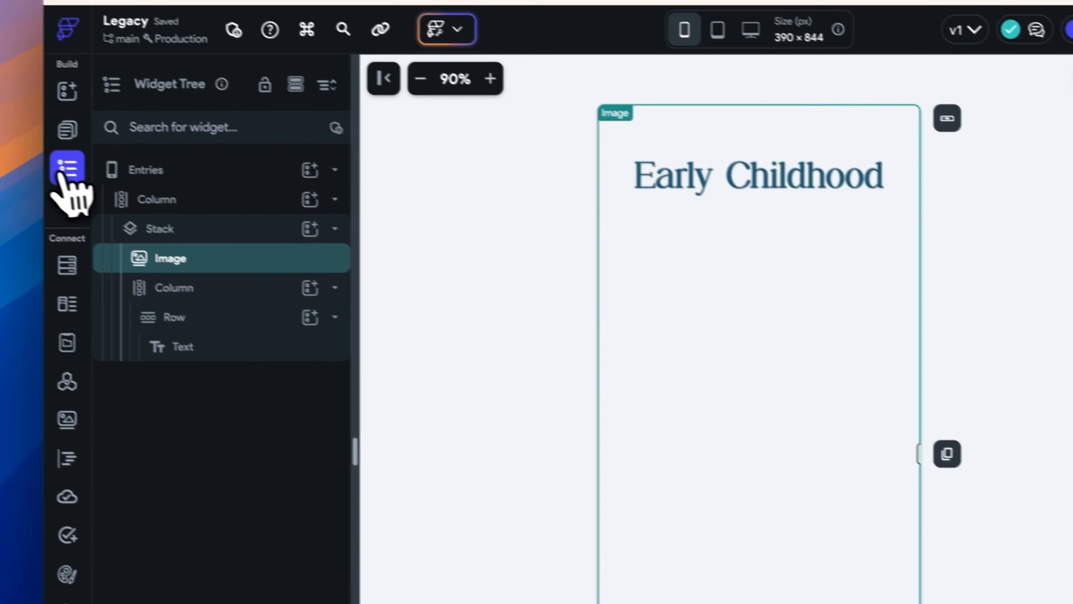
- Copy the UI Builder display value from the image path variable of the Image on the Eras page
click(68, 129)
click(144, 198)
click(68, 168)
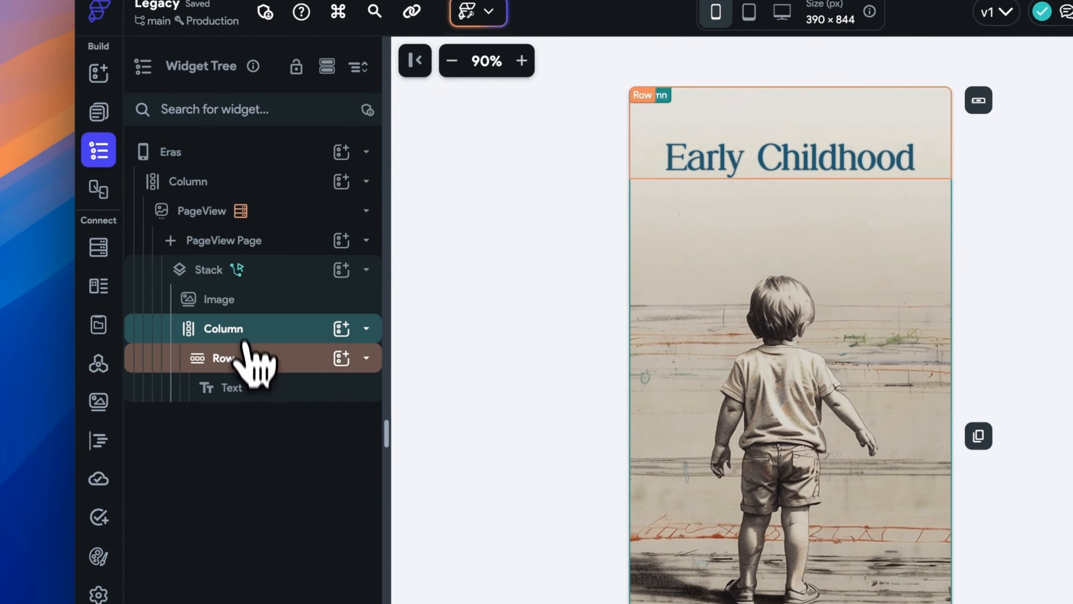
click(228, 301)
scroll(976, 372, down, 5)
click(810, 509)
scroll(575, 493, down, 1)
triple_click(575, 493)
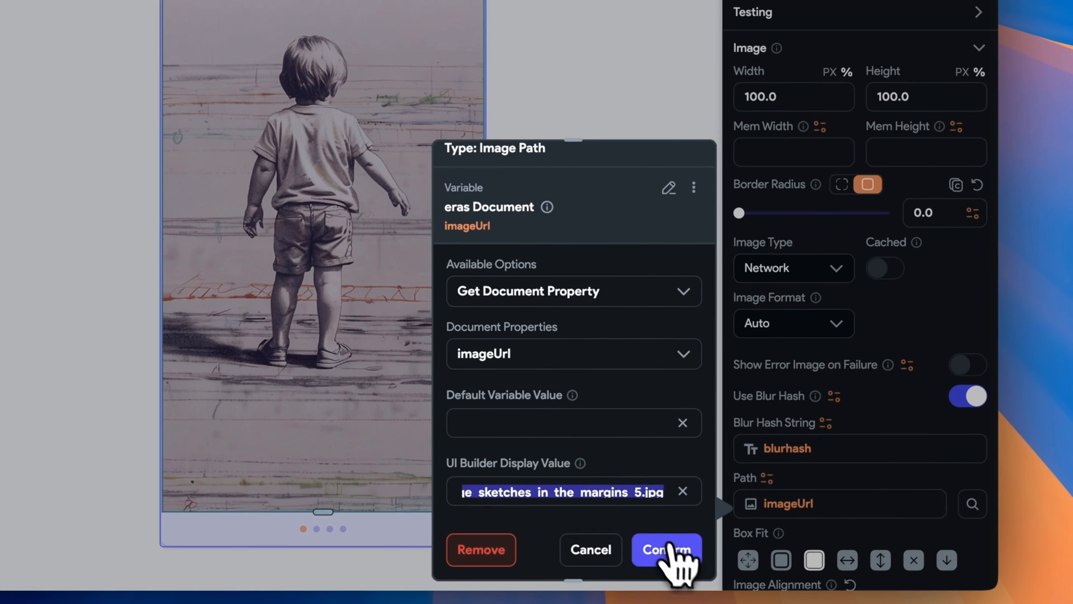
click(670, 546)
- Paste the copied image URL as the UI Builder display value for the Entries page's Image path
click(94, 117)
click(184, 161)
click(99, 154)
click(213, 244)
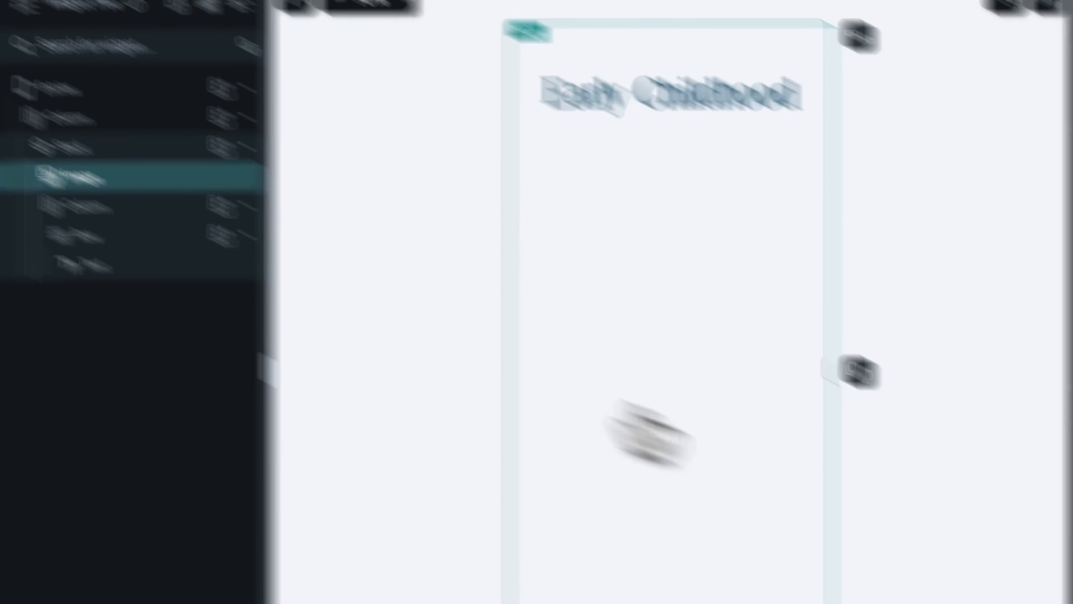
click(805, 391)
click(670, 548)
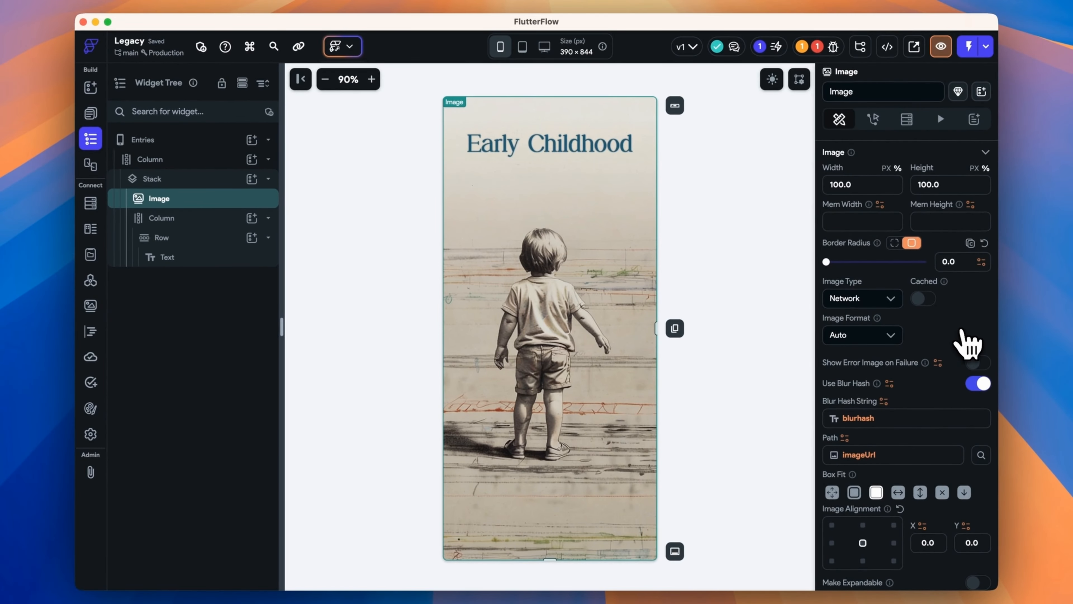
- Set the opacity of the Image on the Entries page to 0.2
scroll(934, 195, up, 5)
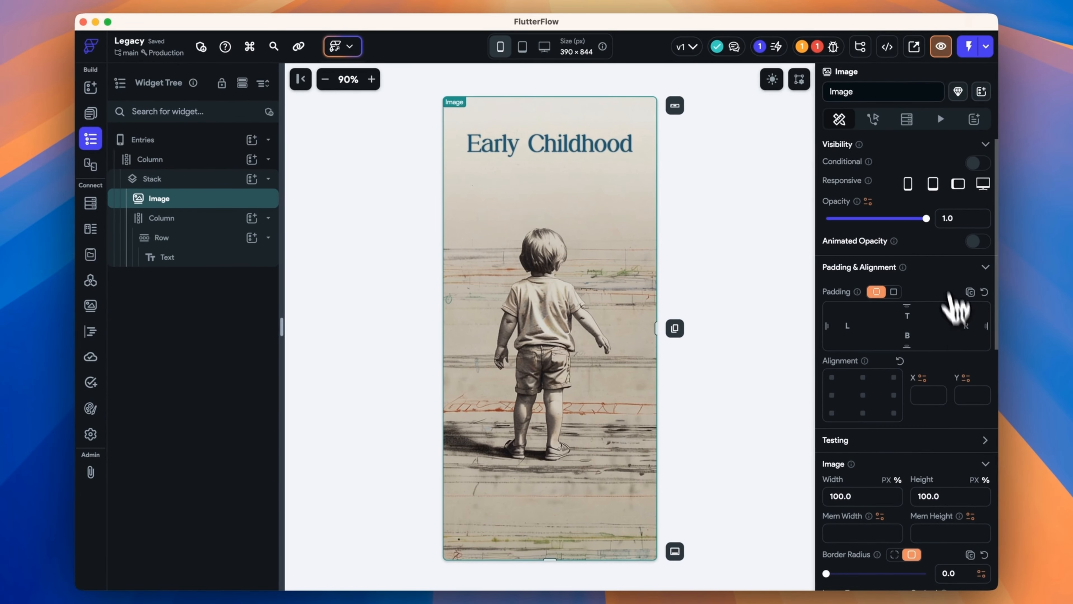
drag(926, 219, 847, 219)
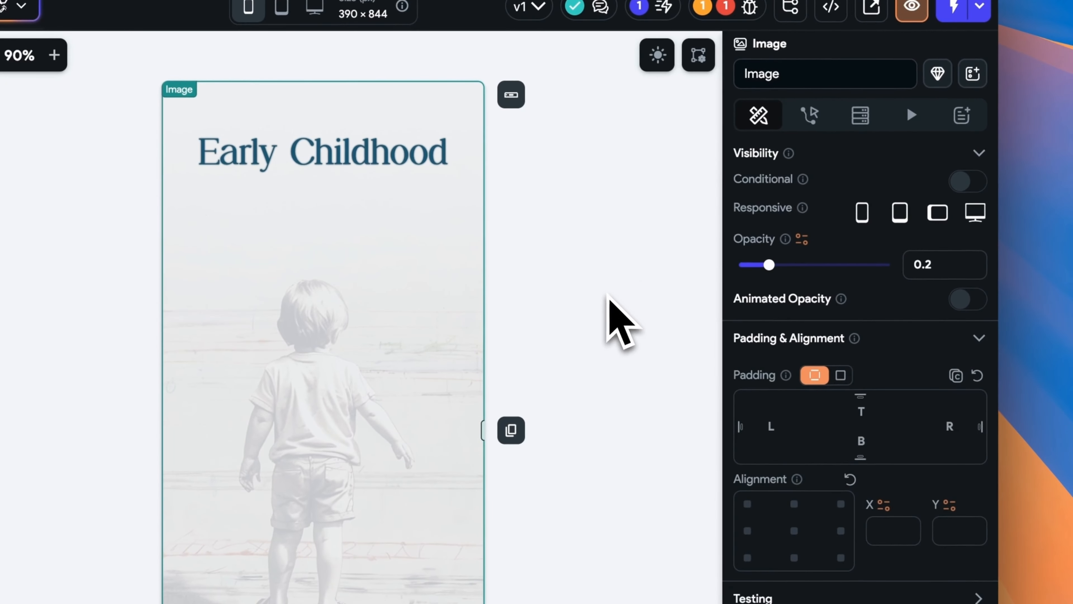
click(748, 240)
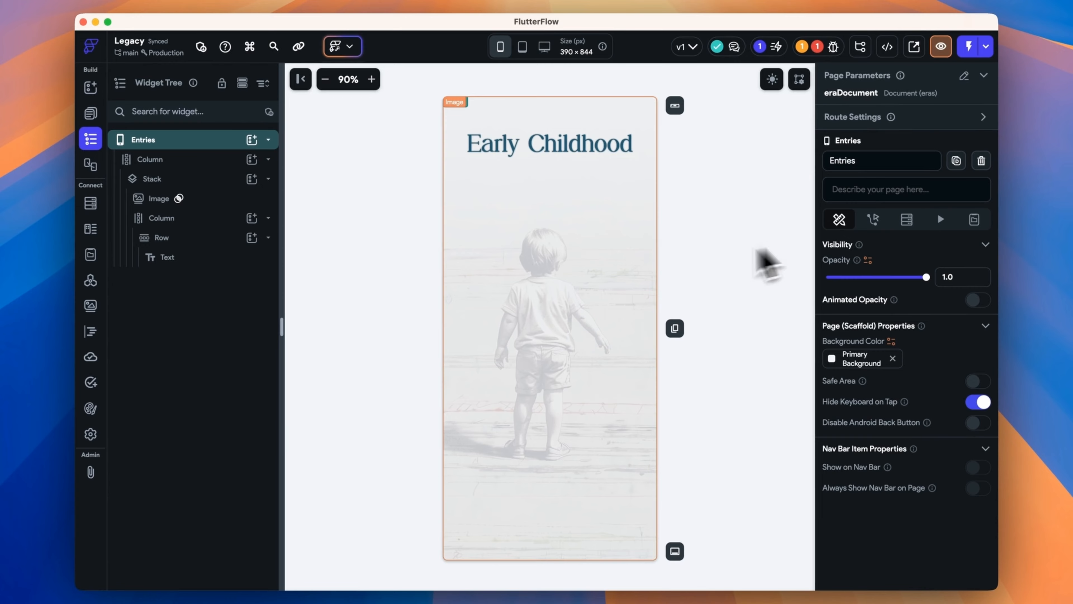
- Add a PageView wrapped in a Container to the Entries Stack, with 100% Container height and 120 top padding
click(254, 177)
text(page)
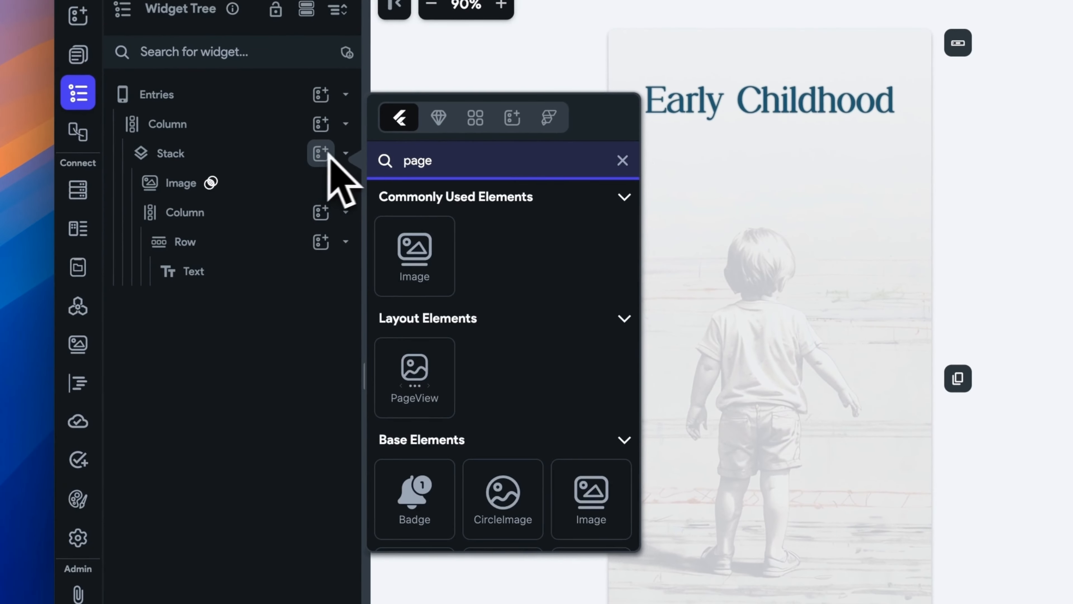
click(318, 326)
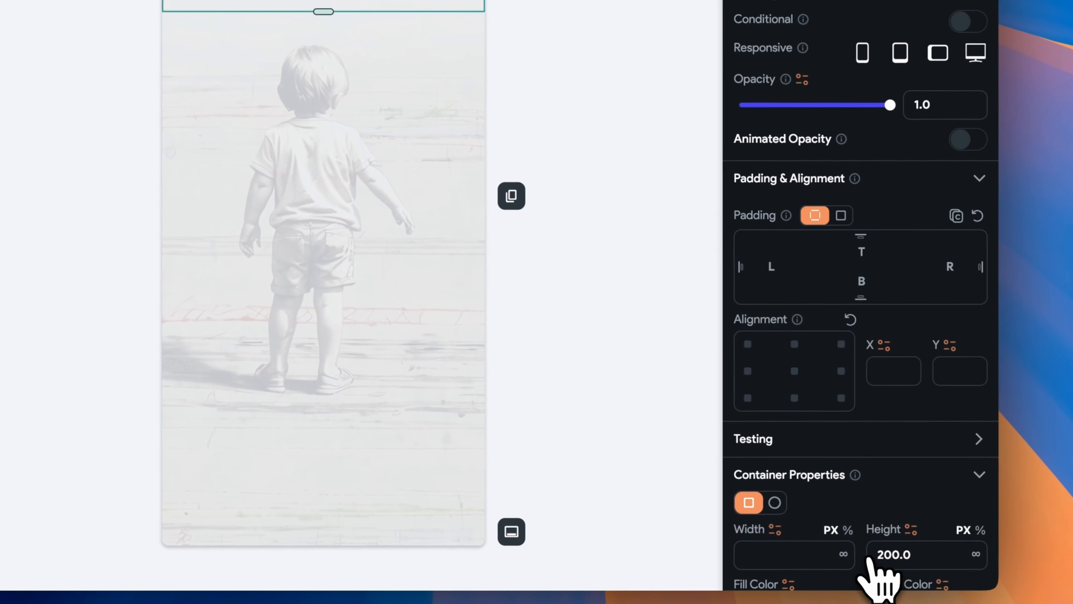
click(978, 530)
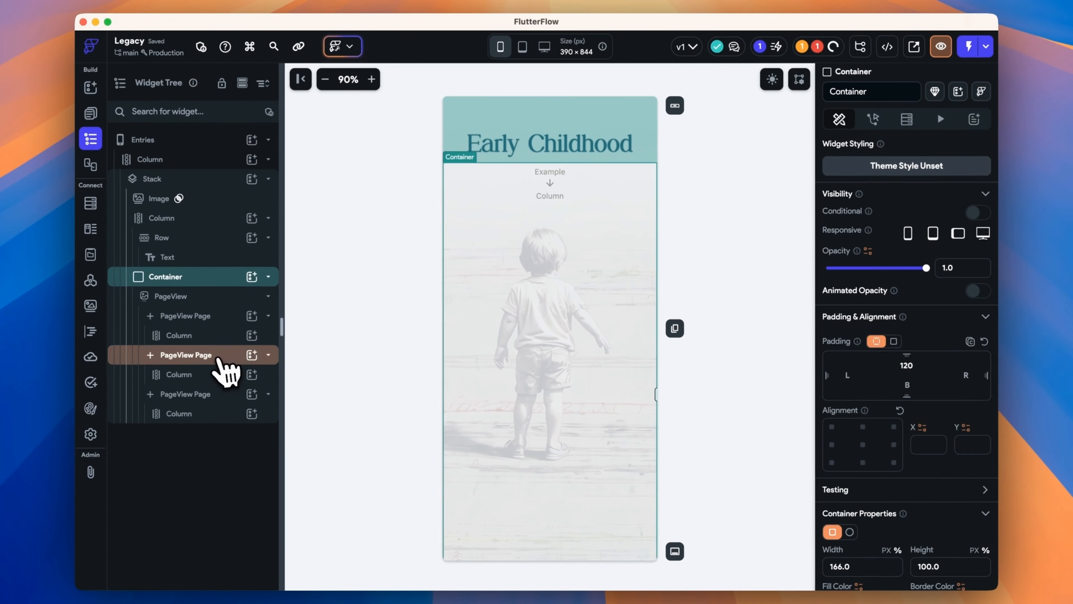
- Add a Query Collection backend query to the PageView, retrieving a list of documents from the questions collection
click(206, 298)
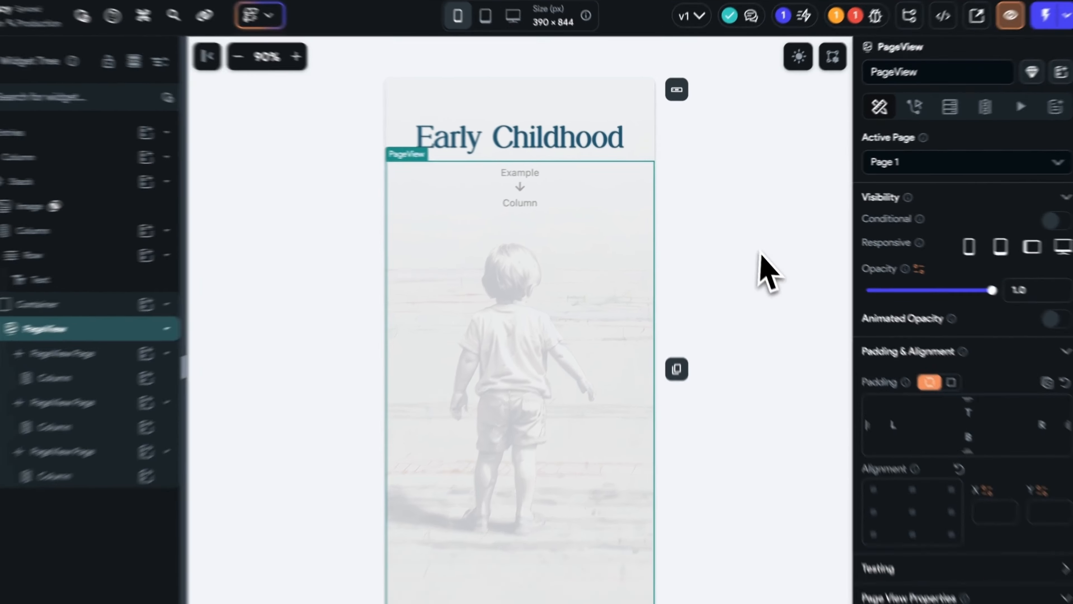
click(738, 247)
click(209, 299)
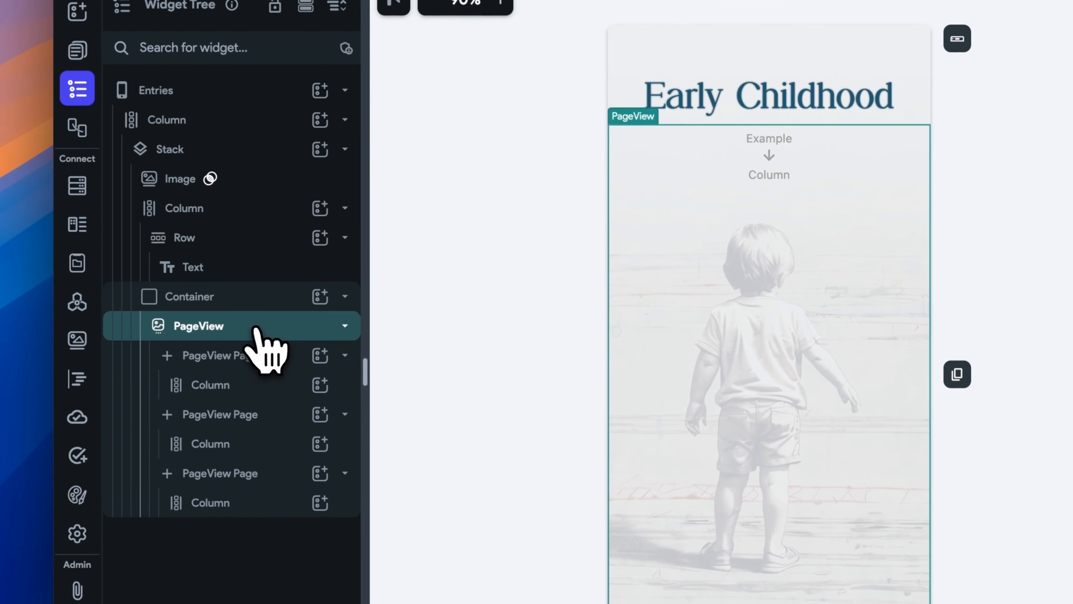
click(840, 76)
click(939, 119)
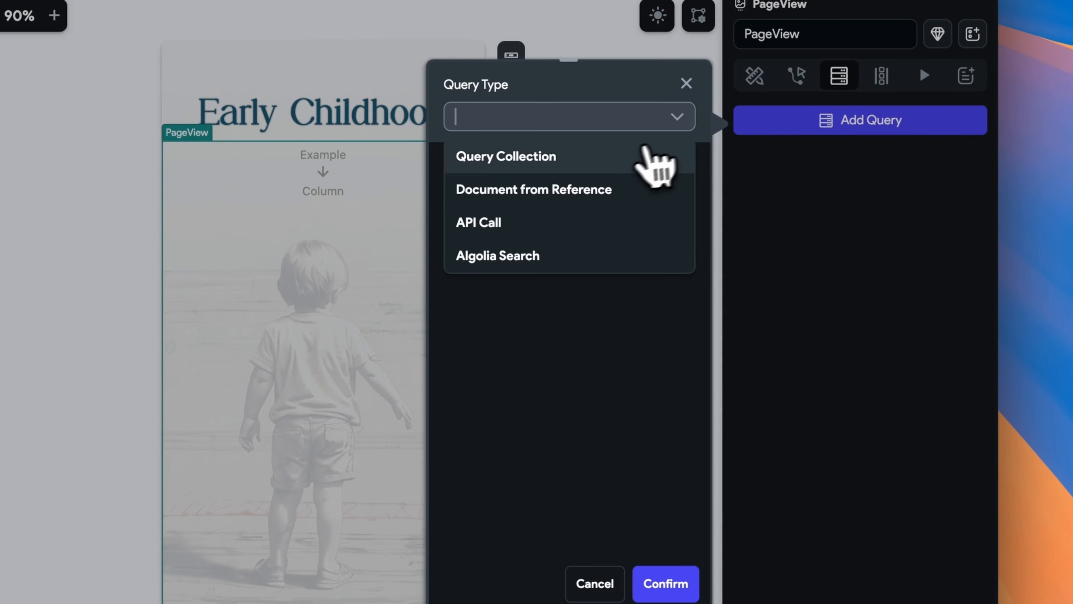
click(646, 155)
click(636, 226)
click(600, 402)
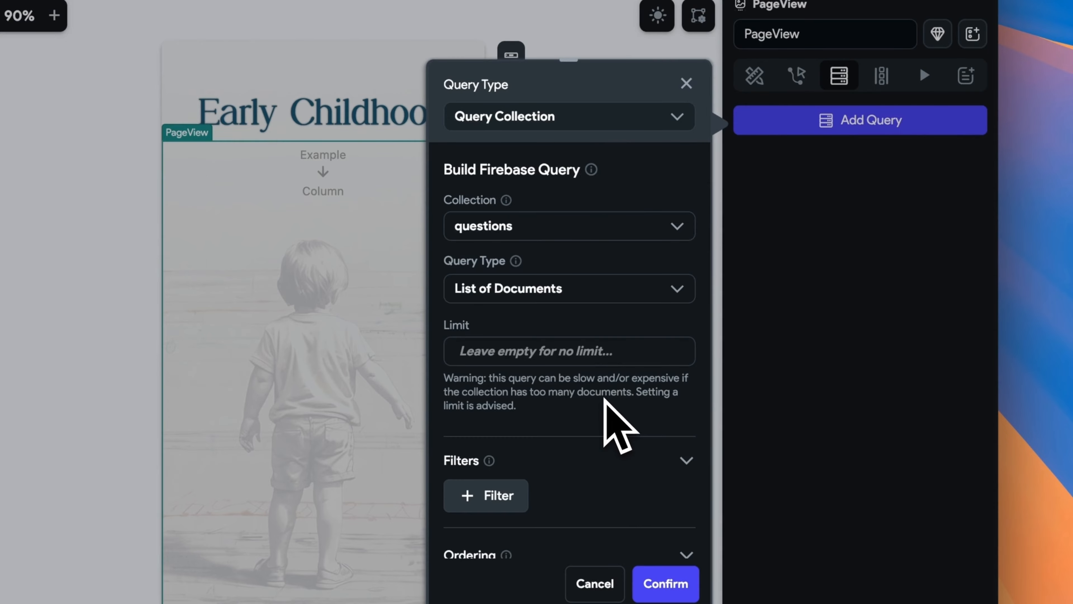
- Add a query filter requiring familyGroupId to be Equal To the authenticated user's familyGroupId
scroll(619, 432, down, 4)
click(510, 301)
click(511, 305)
click(532, 372)
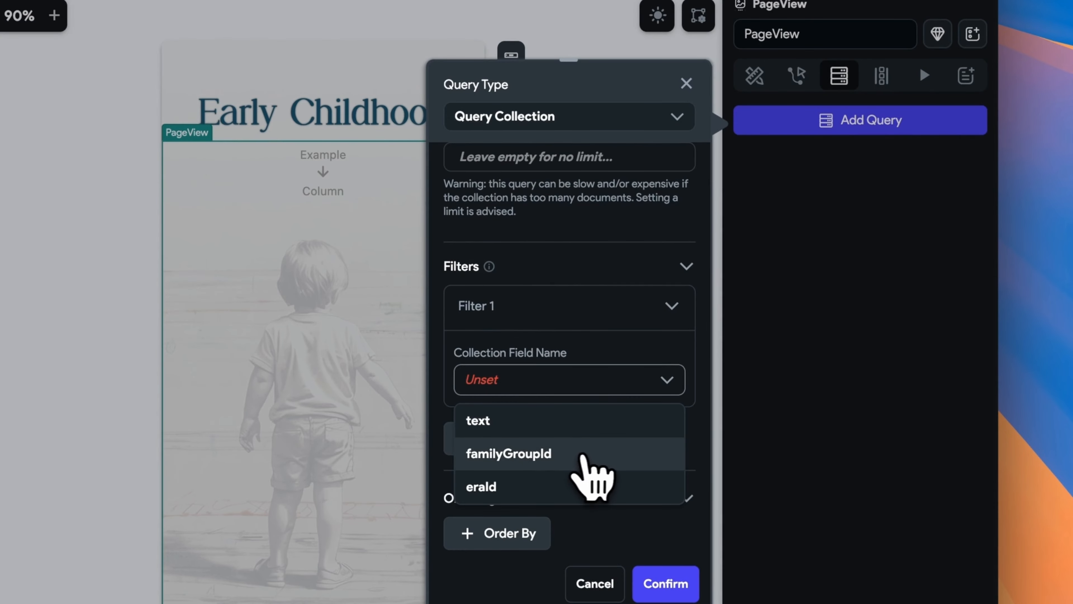
click(586, 448)
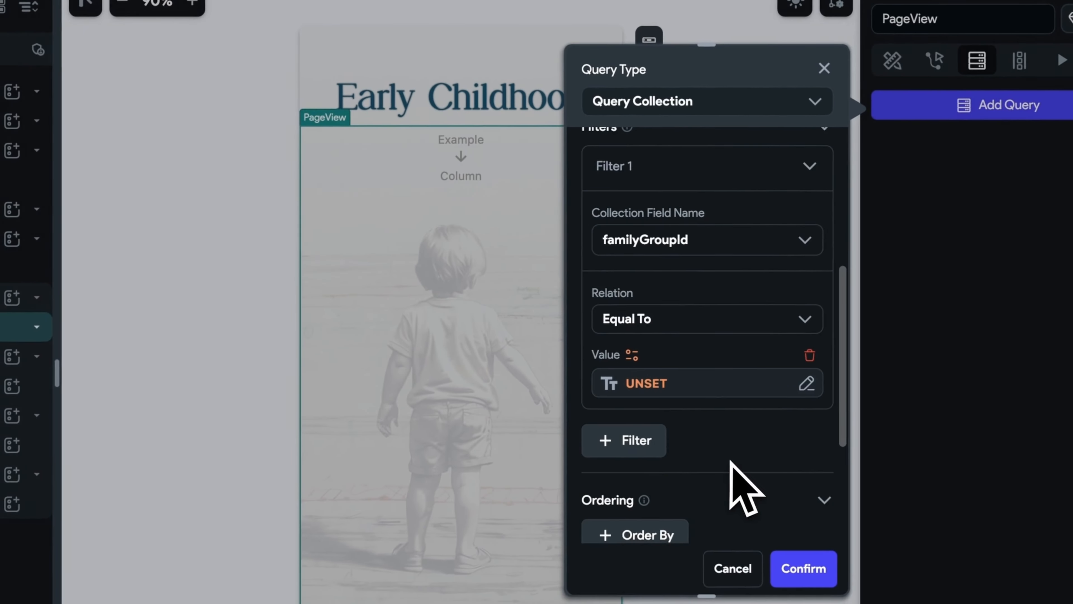
click(651, 380)
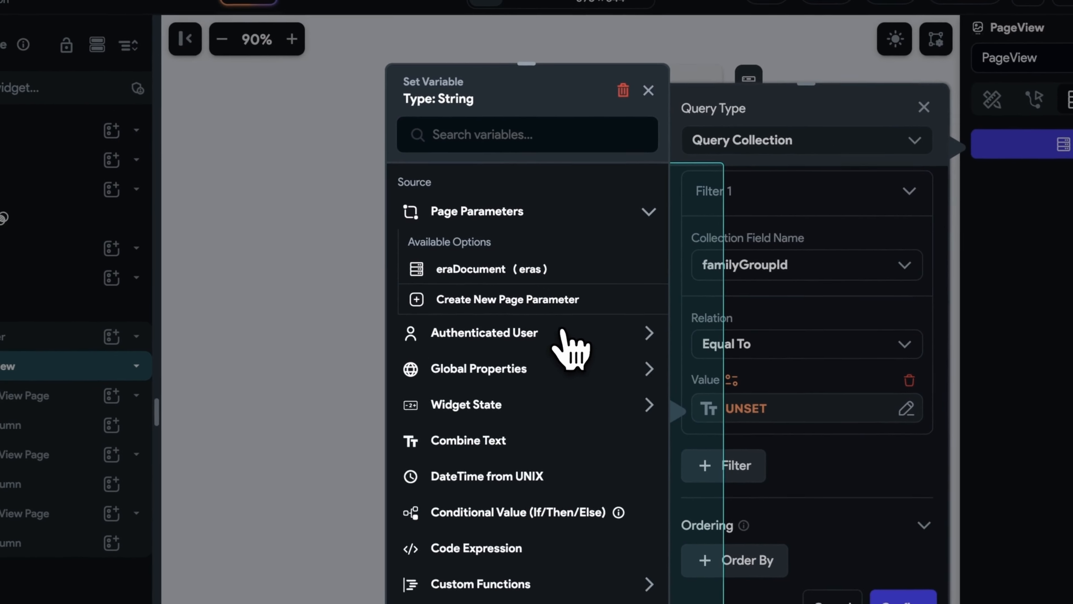
click(470, 294)
scroll(471, 374, down, 5)
click(444, 482)
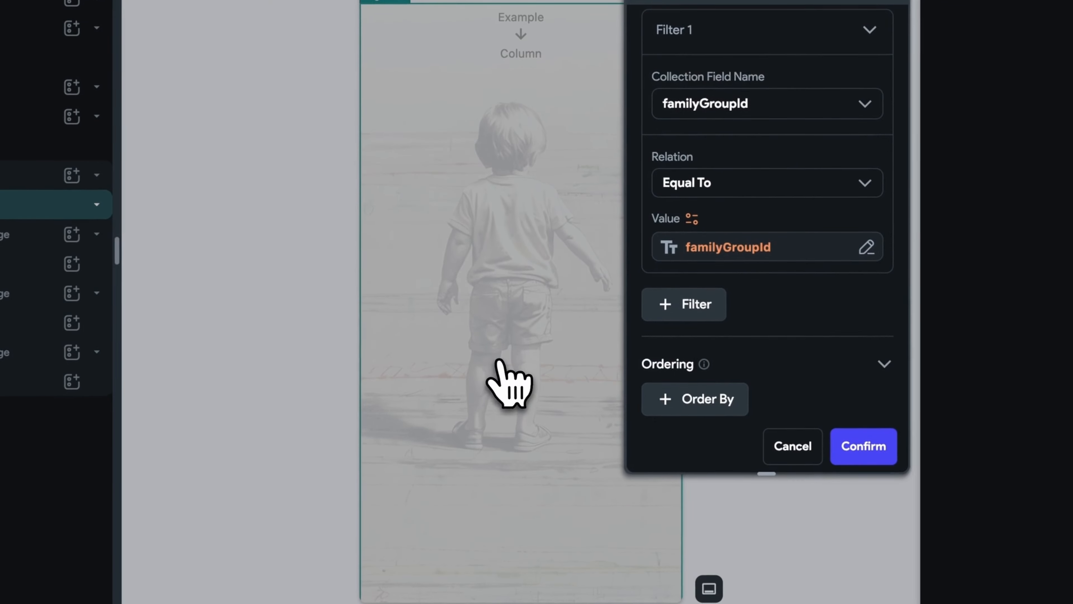
- Add a second query filter on the eraId field with the Equal To relation
click(693, 304)
click(750, 339)
scroll(750, 359, down, 5)
click(735, 158)
click(714, 264)
click(721, 241)
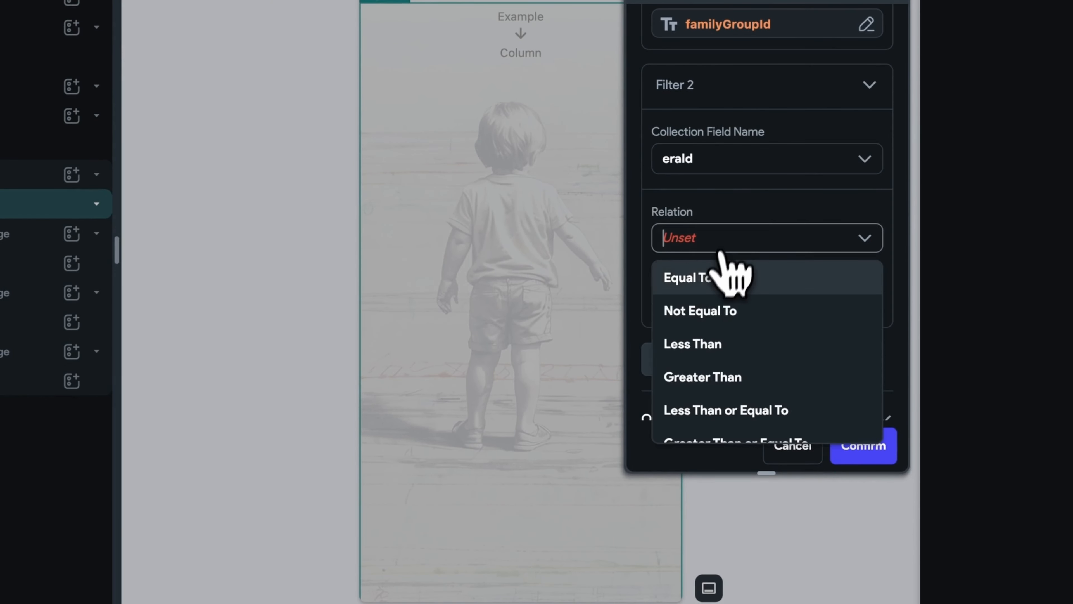
click(725, 274)
- Set the eraId filter value to the eraDocument parameter's Document ID and confirm the PageView's backend query
click(718, 301)
click(473, 400)
click(503, 376)
click(549, 418)
click(553, 439)
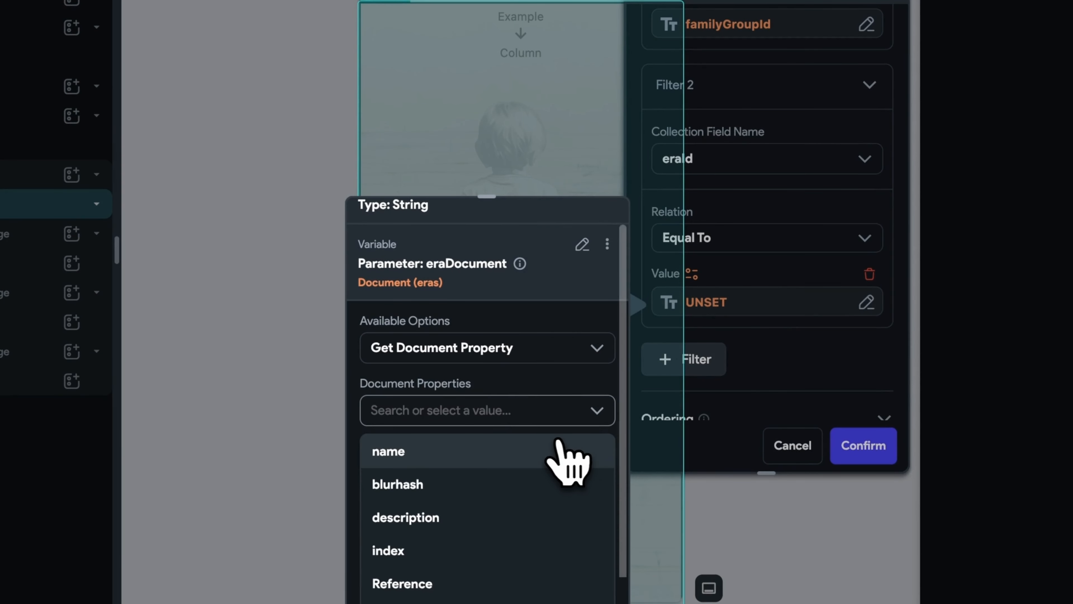
scroll(568, 507, down, 3)
click(562, 533)
click(601, 549)
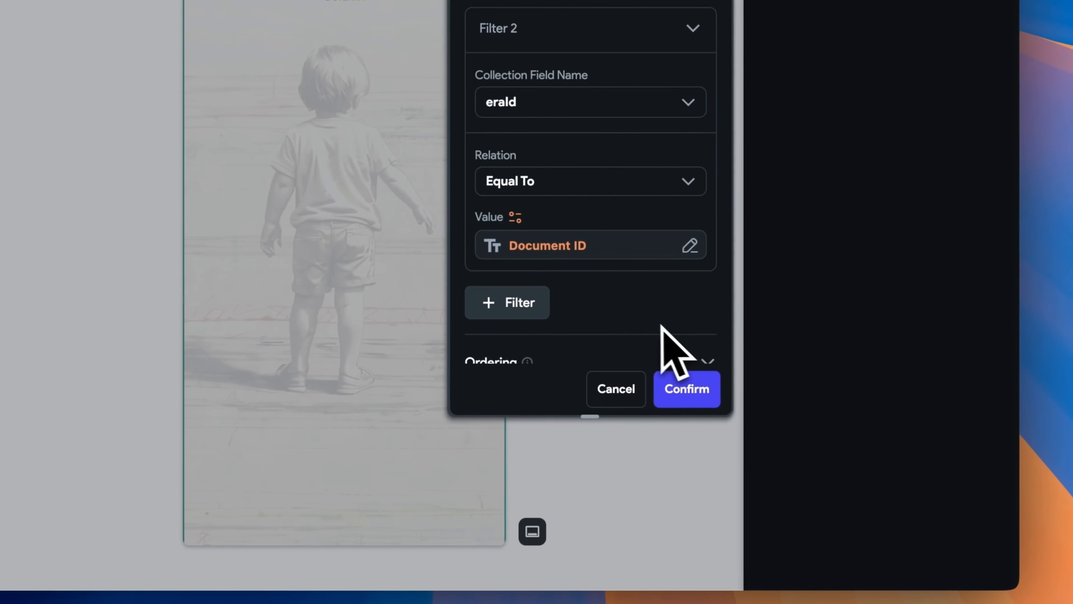
scroll(666, 346, down, 3)
click(685, 387)
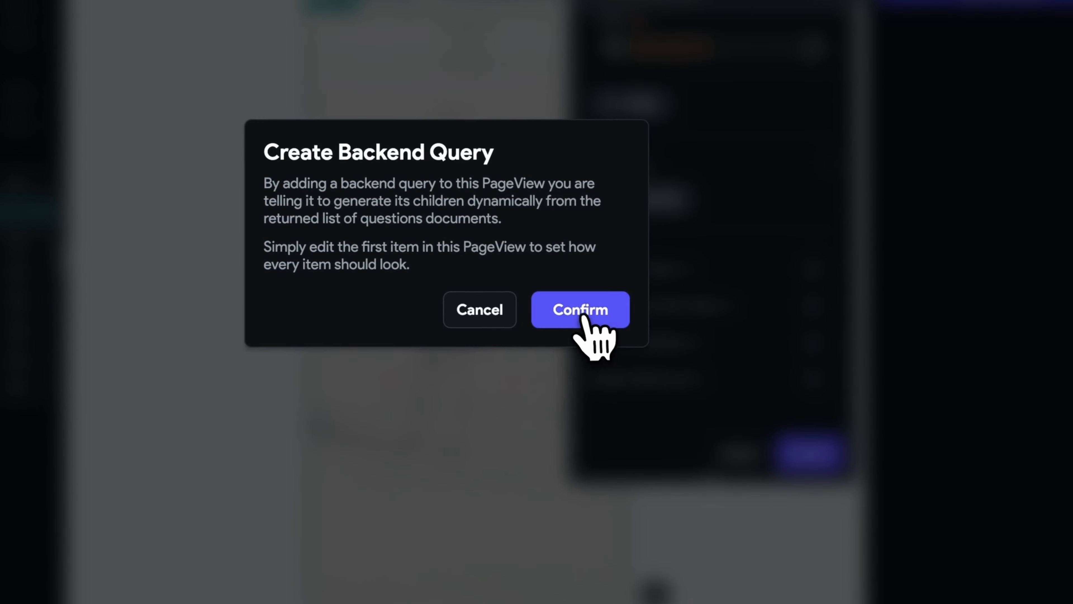
click(585, 316)
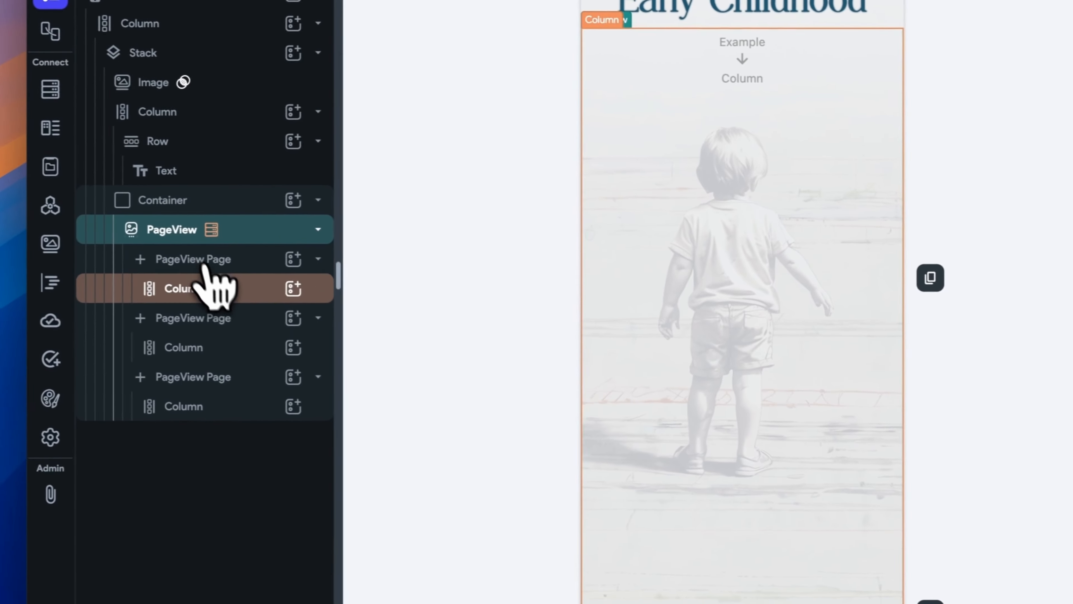
- Delete the two extra PageView Pages, keeping only the first one as the template
right_click(237, 318)
click(469, 239)
right_click(250, 320)
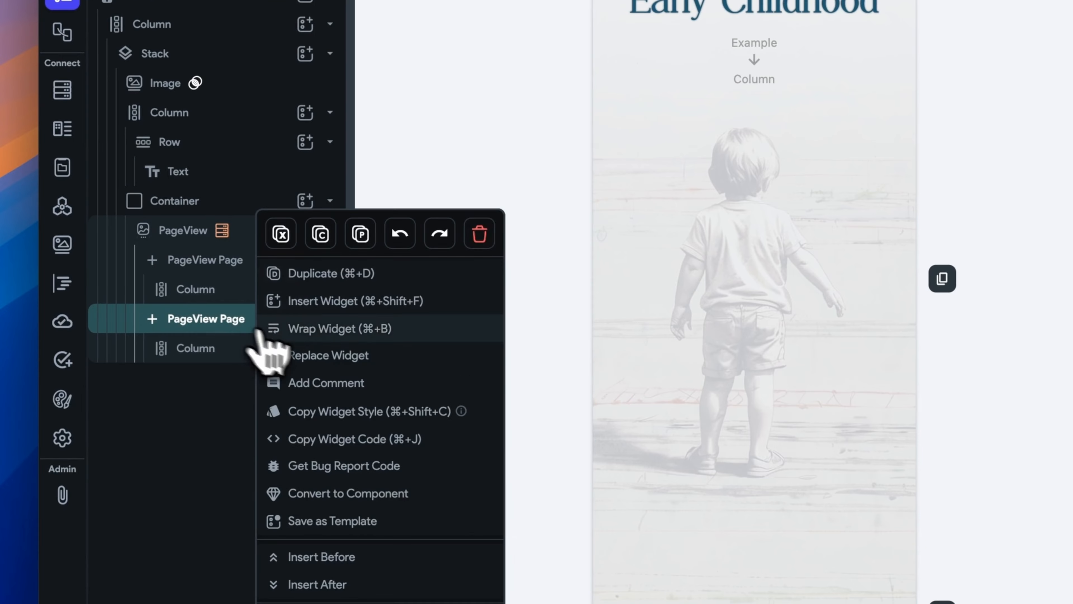
click(476, 233)
- Add a Text widget to the Column in the PageView Page and apply the Headline Large text style
click(239, 296)
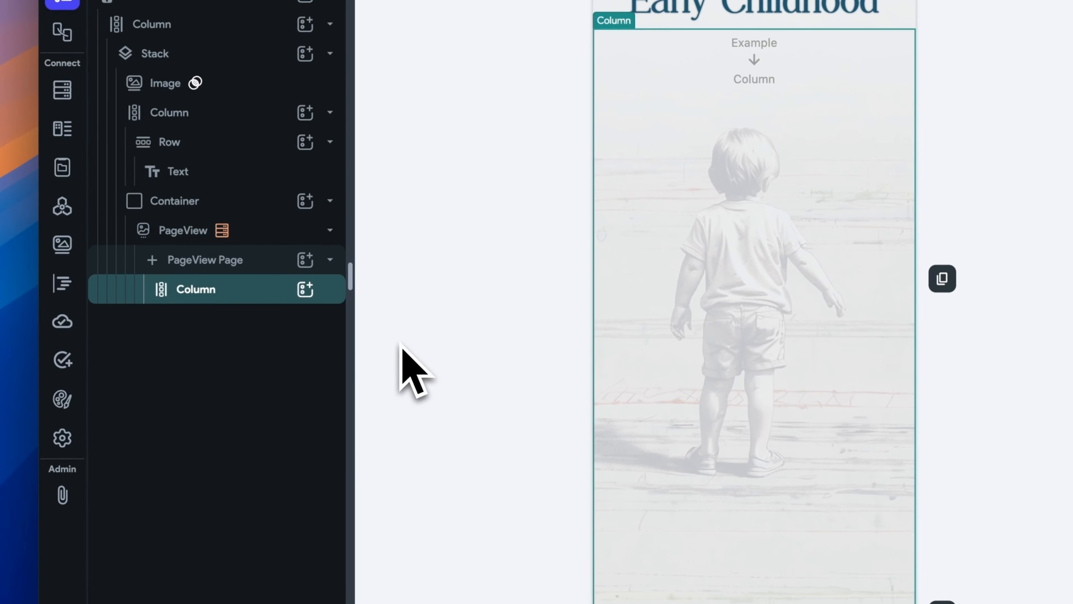
click(304, 289)
click(372, 363)
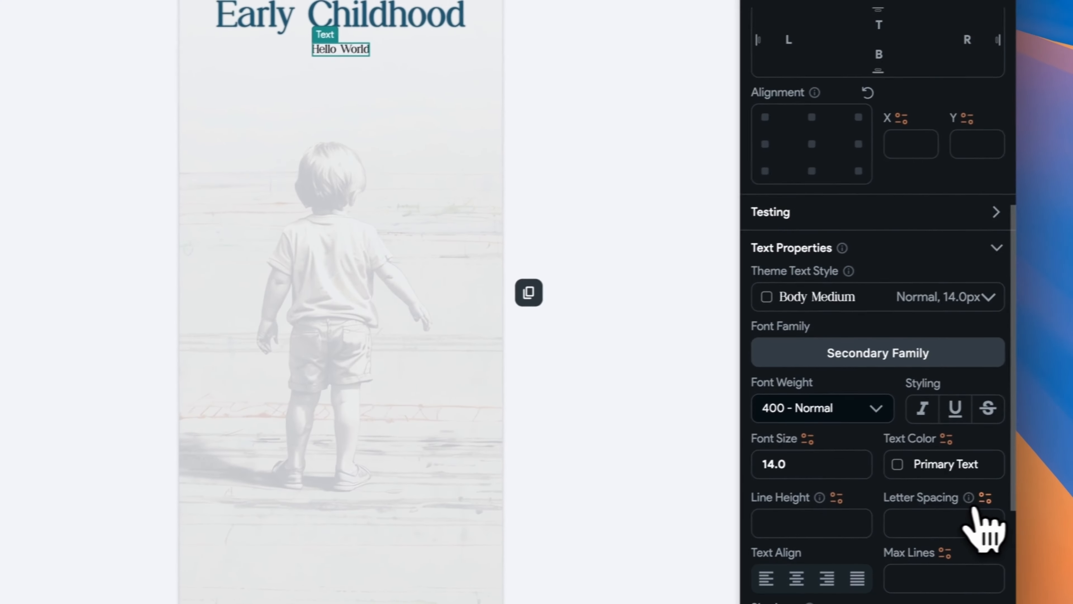
click(881, 296)
click(854, 55)
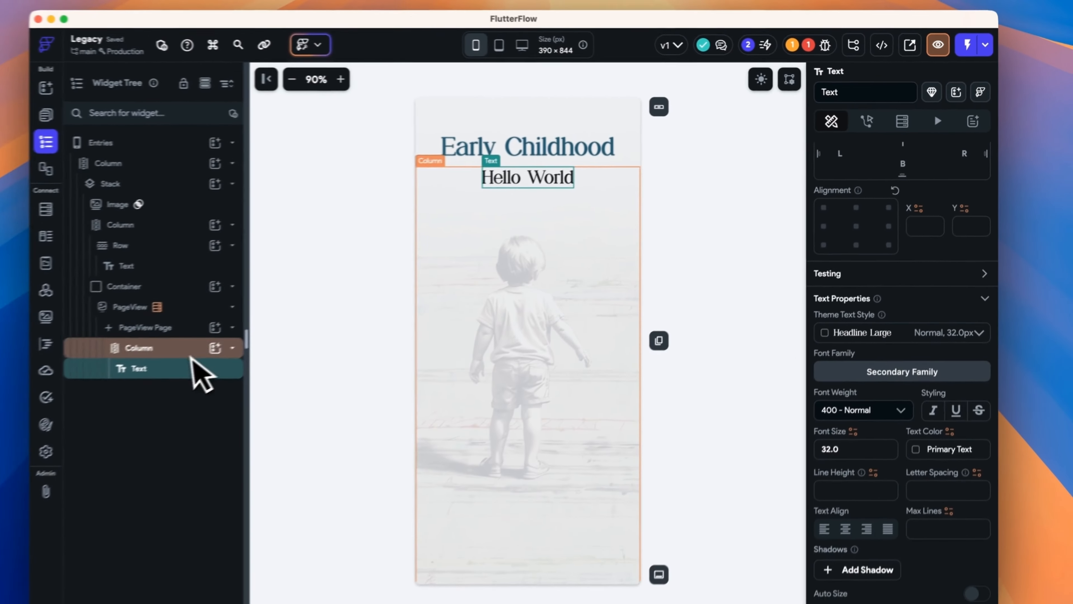
- Bind the new Text widget's content to the text field of the questions document
scroll(885, 327, up, 5)
click(826, 175)
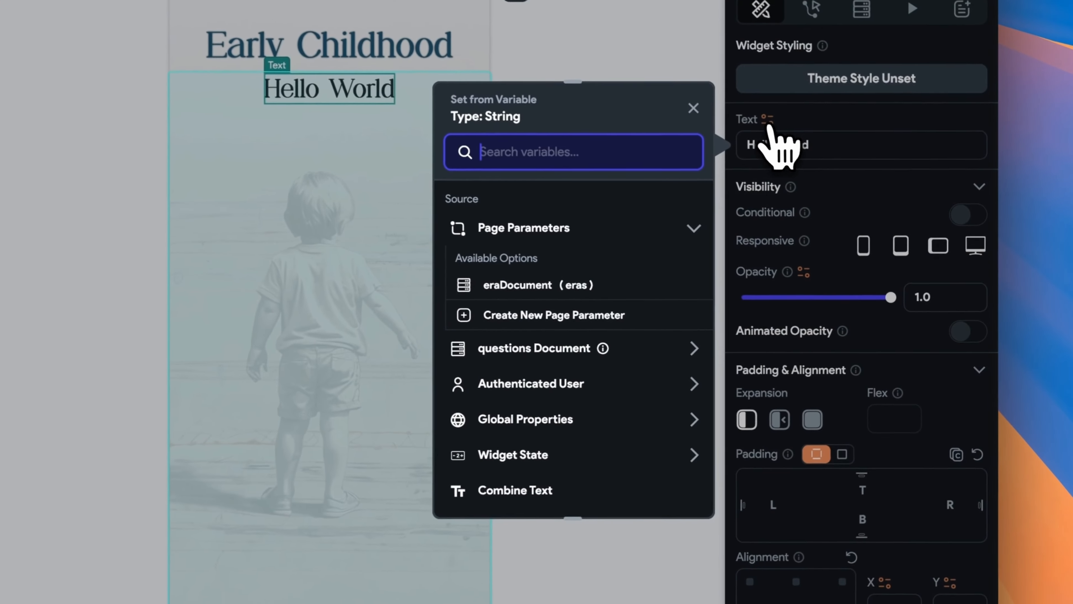
click(649, 348)
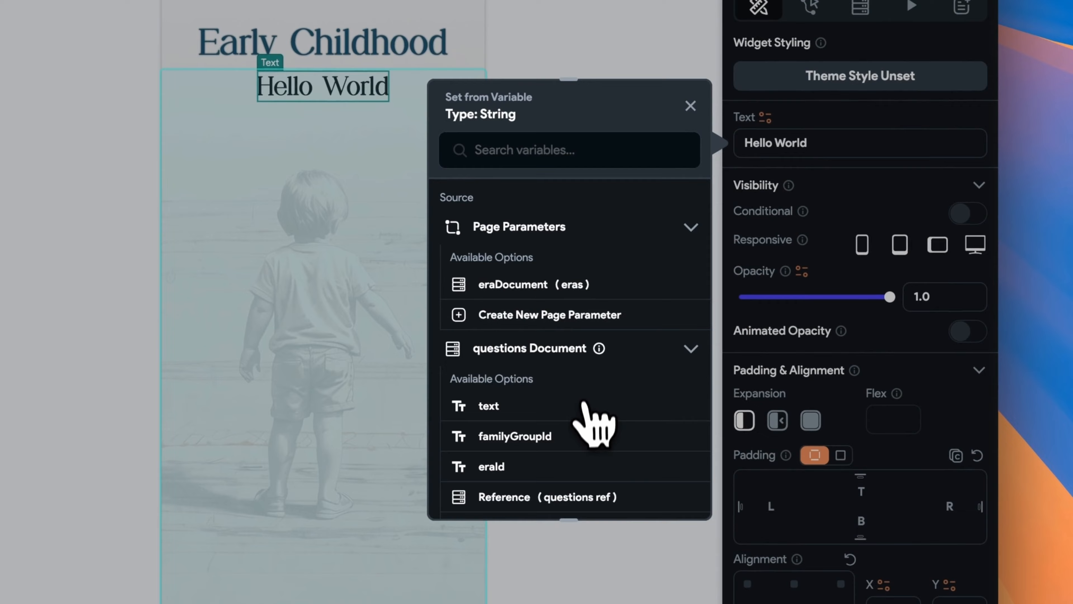
click(583, 405)
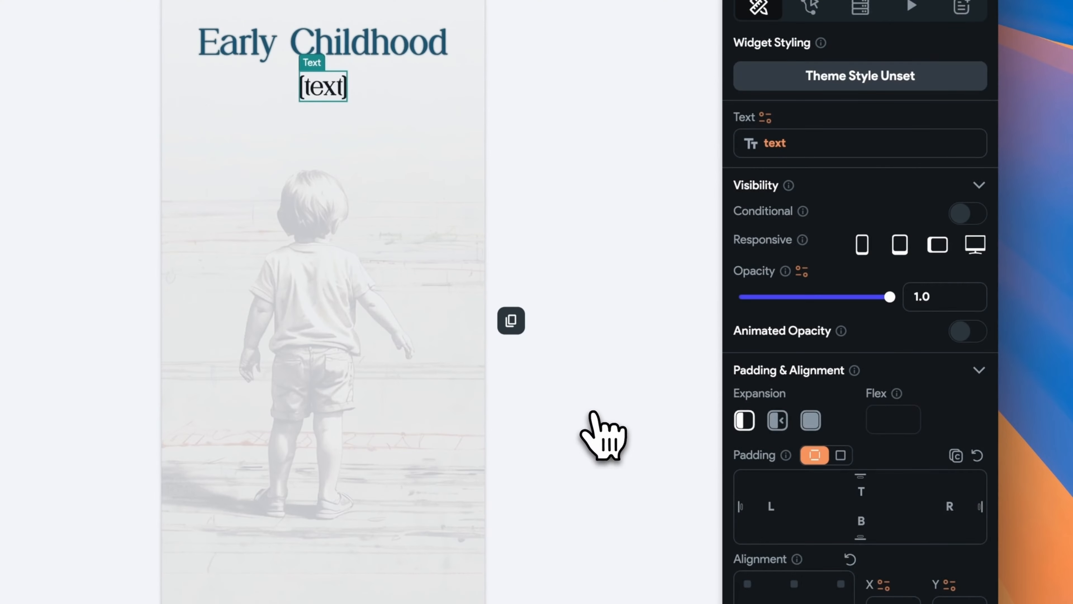
click(307, 117)
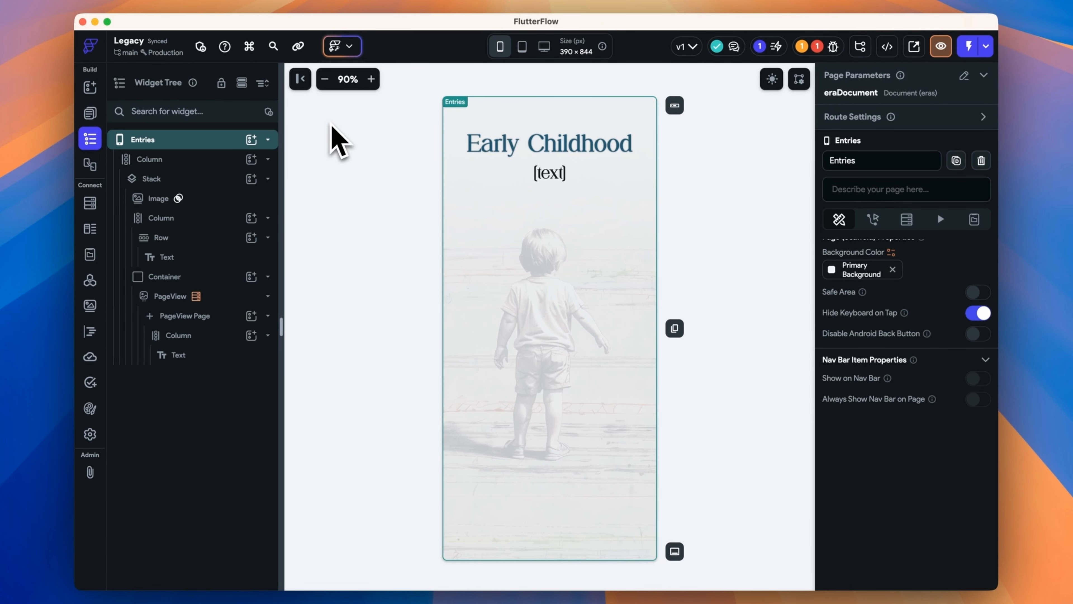
- Add the ToggleButton library to the project dependencies and close its overview of imported items
click(90, 433)
click(175, 365)
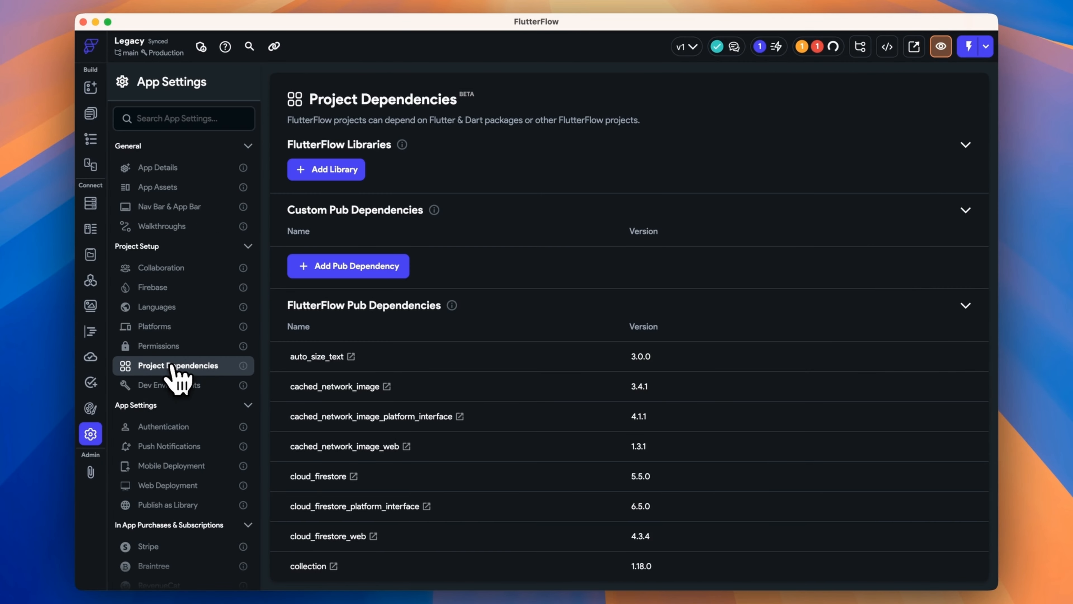
click(334, 170)
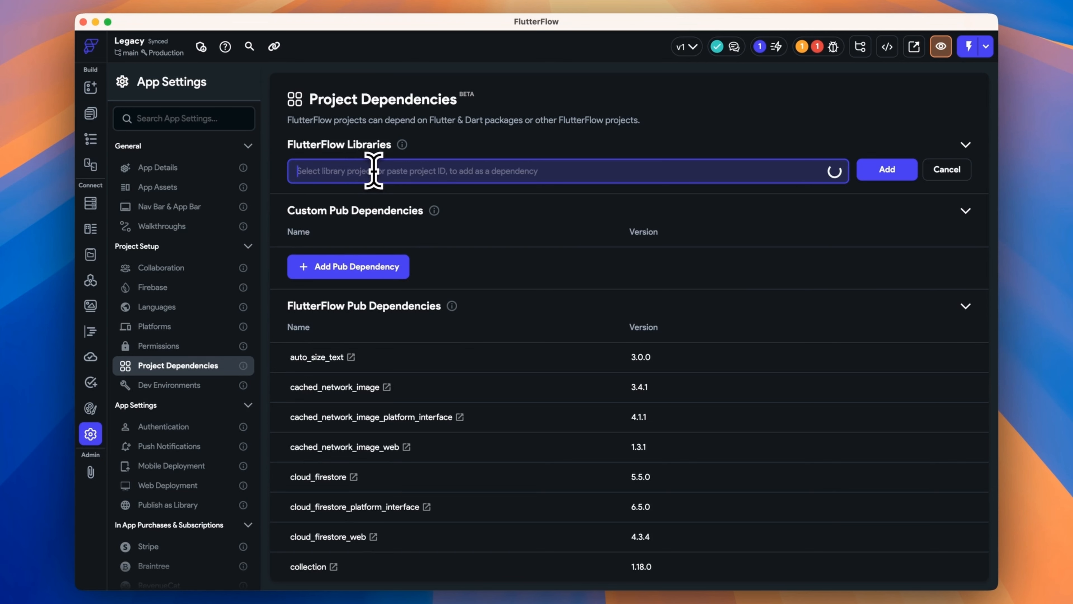
click(514, 171)
click(511, 206)
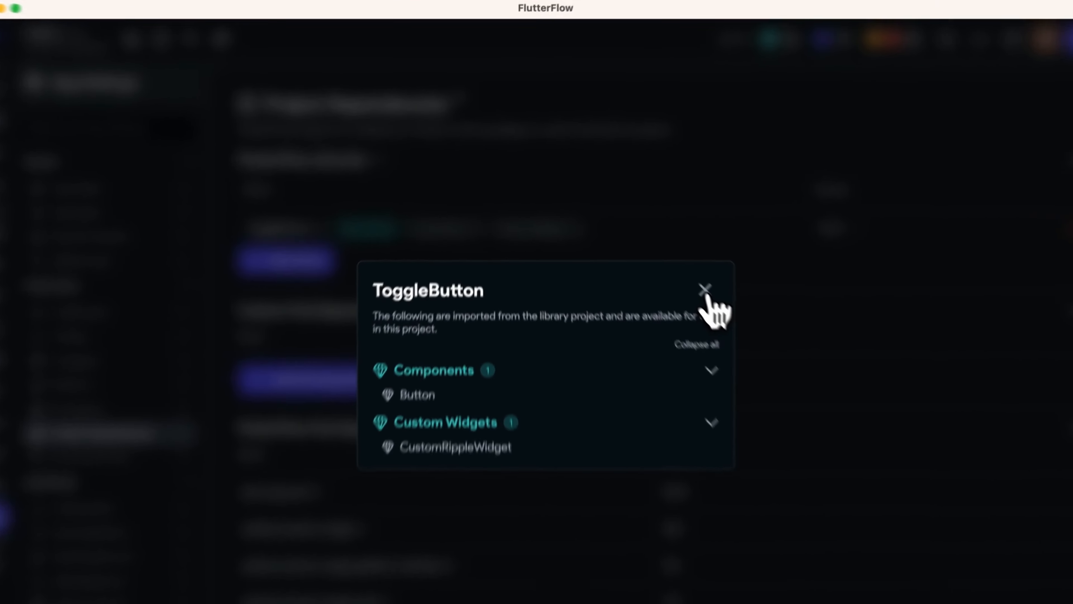
click(665, 250)
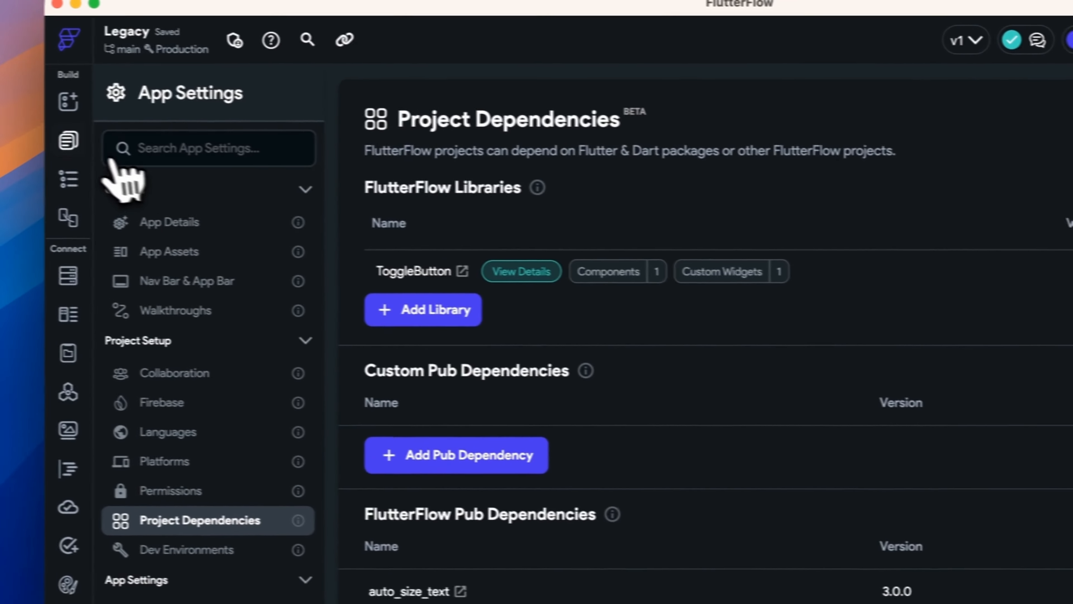
- Add the ToggleButton library's Button component to the Entries page and reset its alignment
click(99, 142)
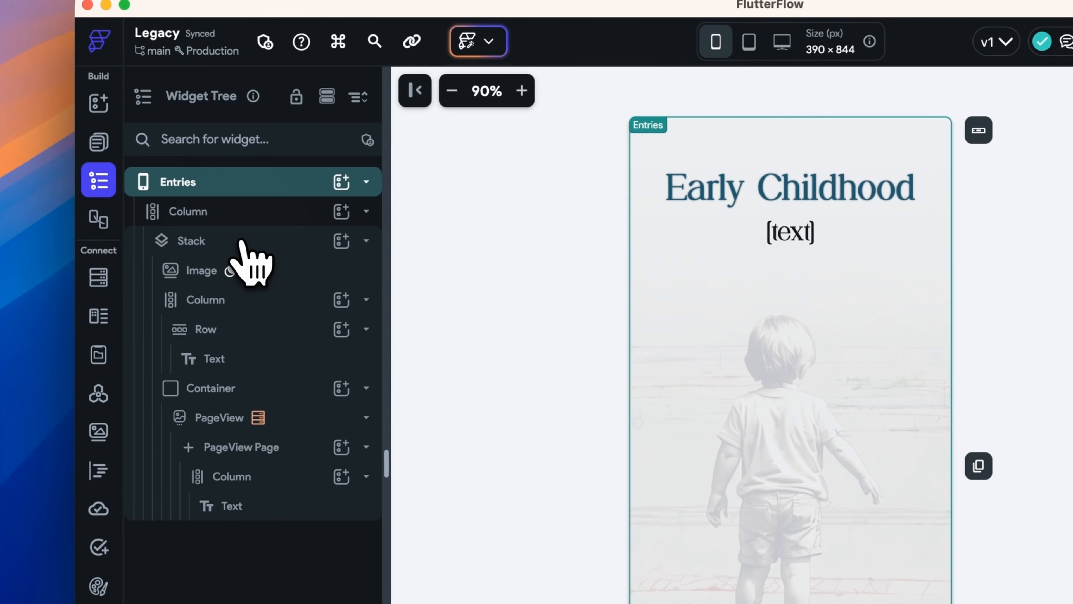
click(303, 244)
click(338, 243)
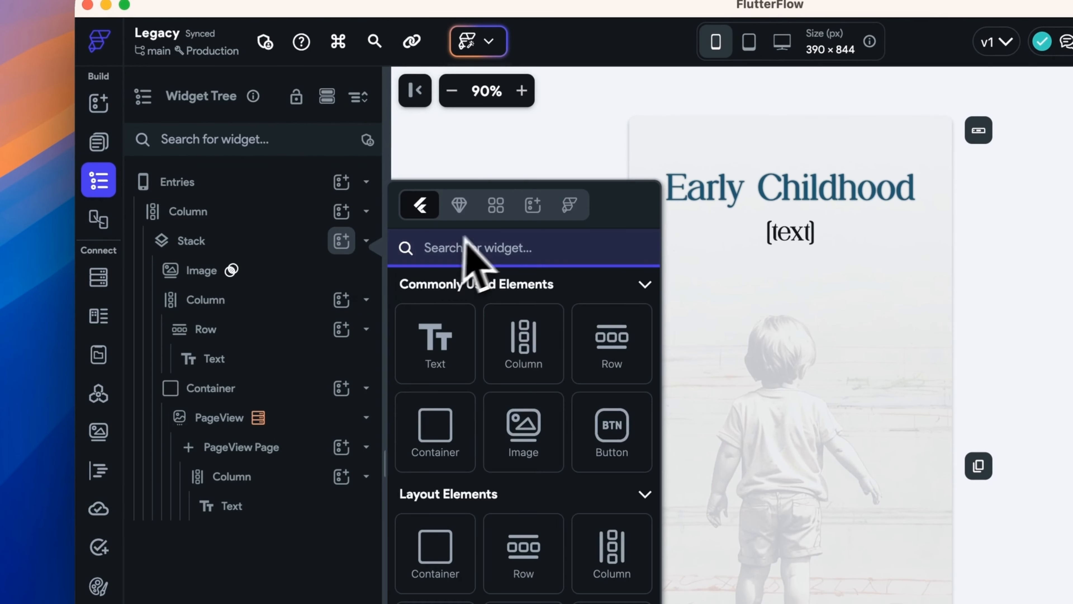
click(491, 206)
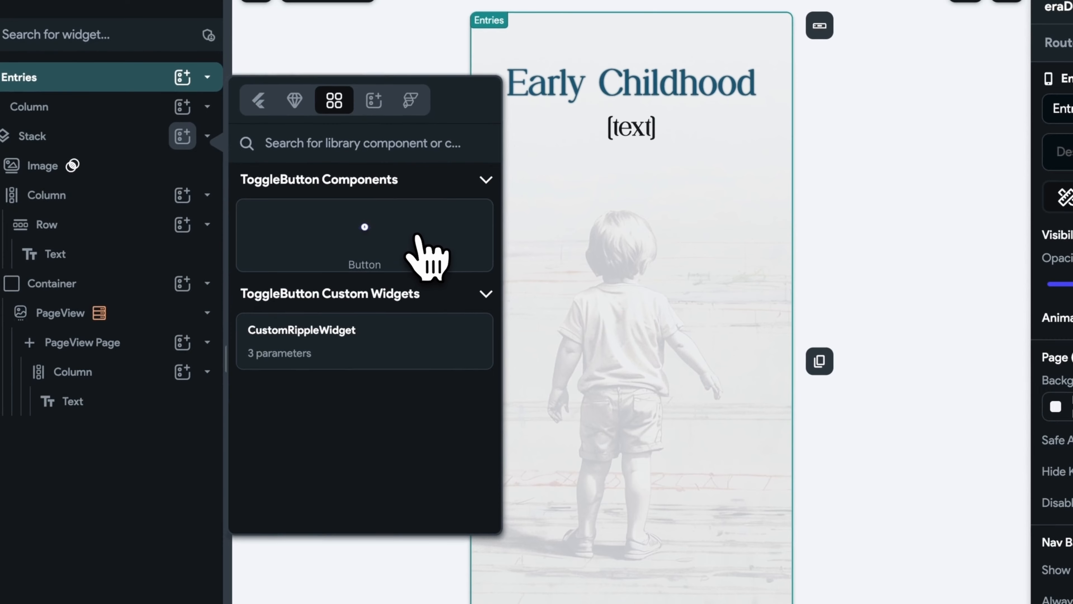
click(430, 239)
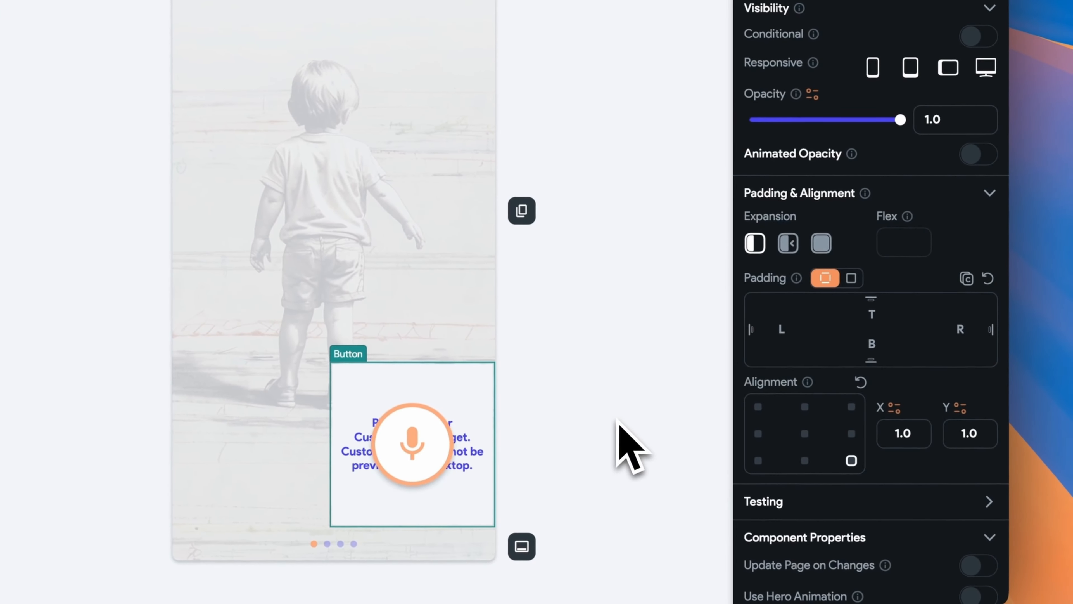
click(858, 380)
click(667, 315)
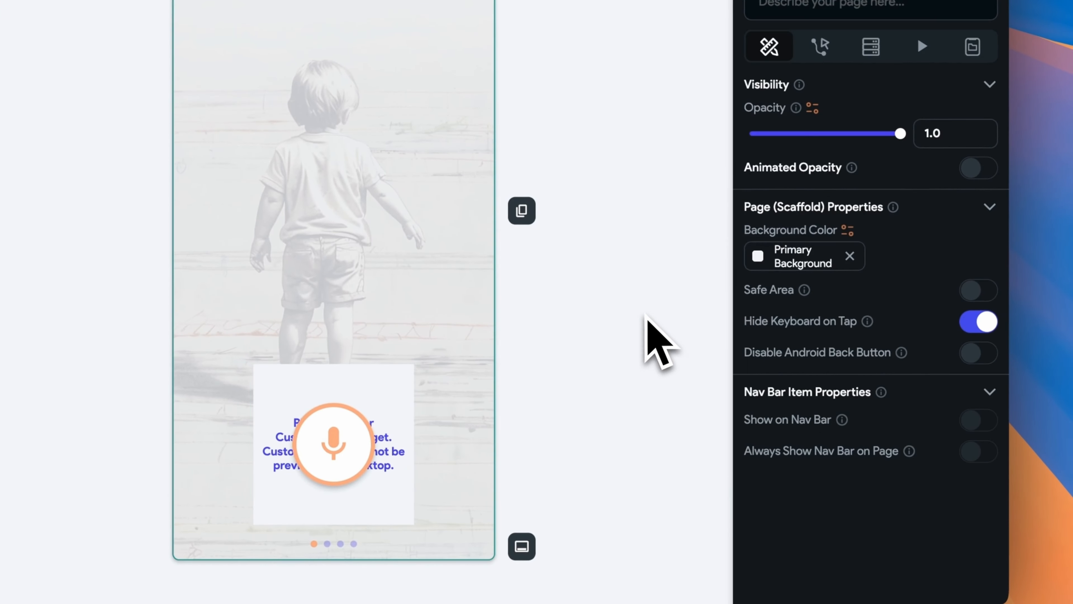
- Search the icons for "mic" and assign the Mic icon to the Button component's icon parameter
click(393, 398)
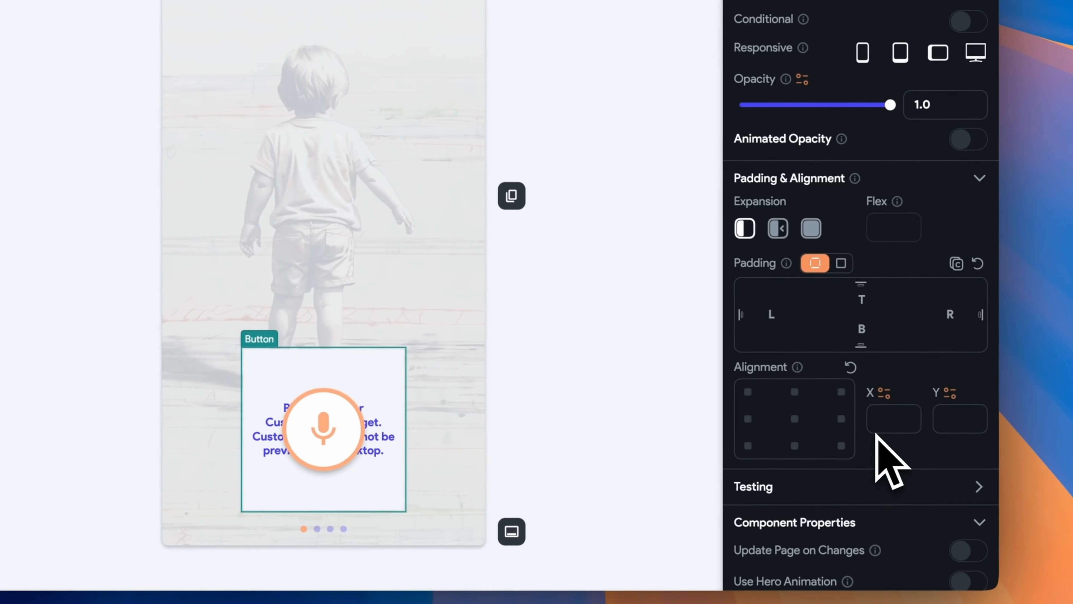
scroll(875, 436, down, 10)
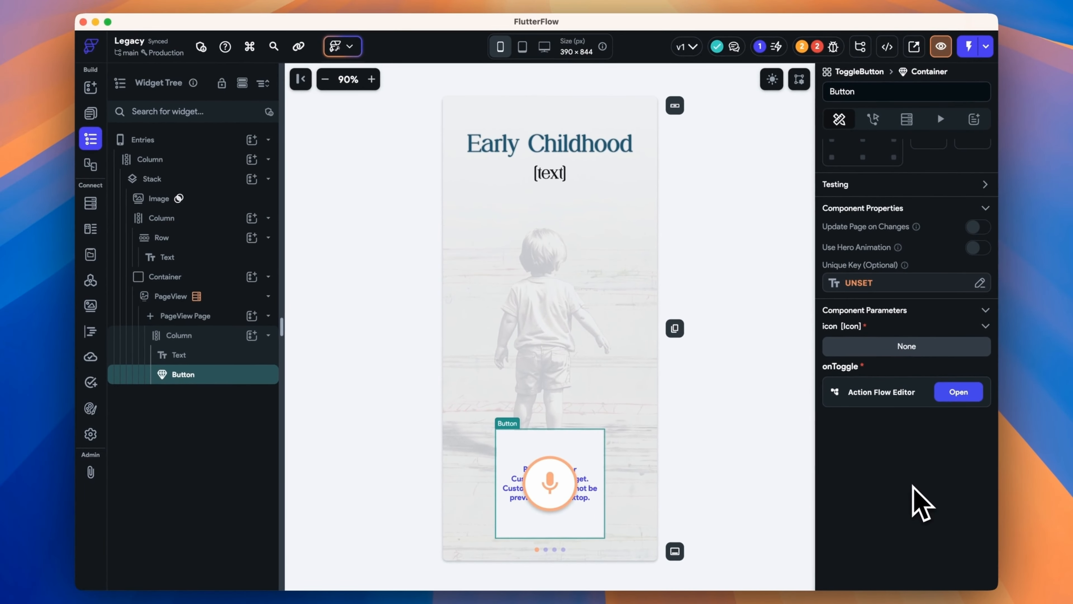
click(907, 346)
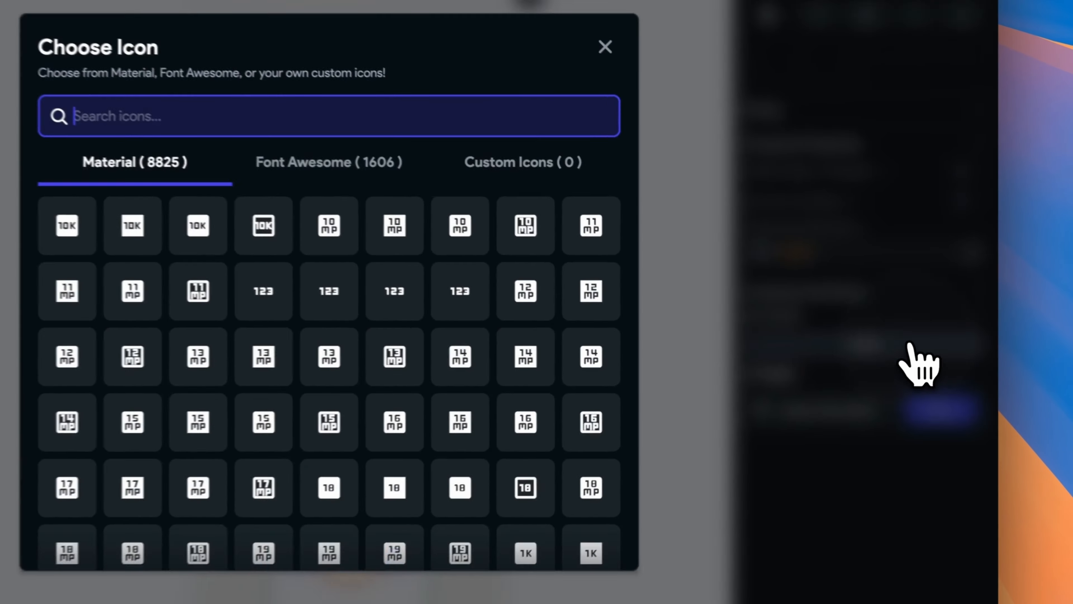
text(mic)
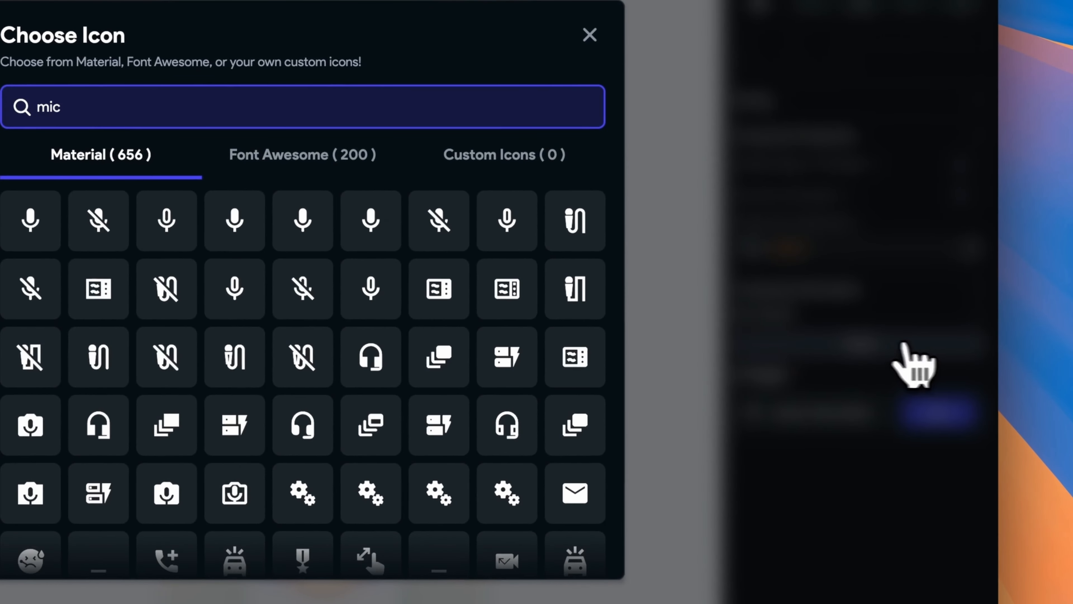
click(30, 220)
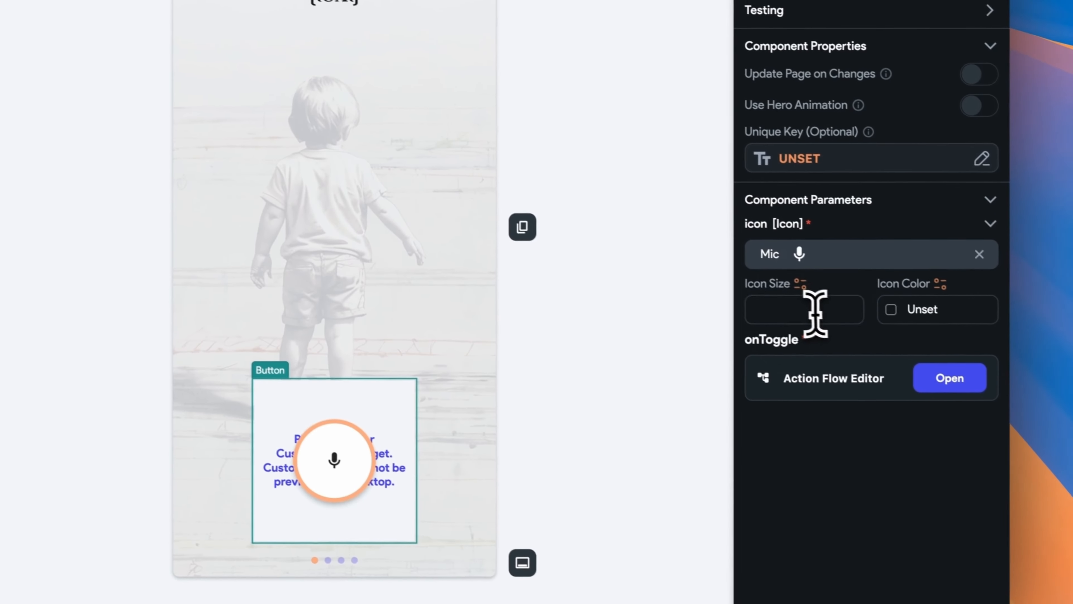
- Set the Button's icon size to 50 and its icon color to the Primary theme color
click(814, 307)
text(80)
click(881, 305)
click(590, 362)
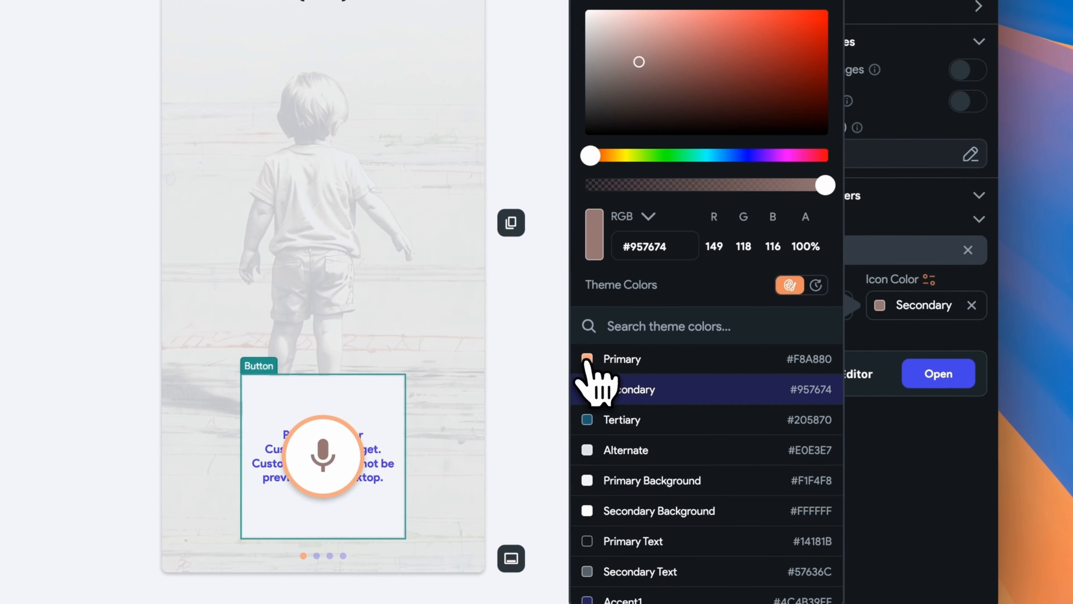
click(591, 423)
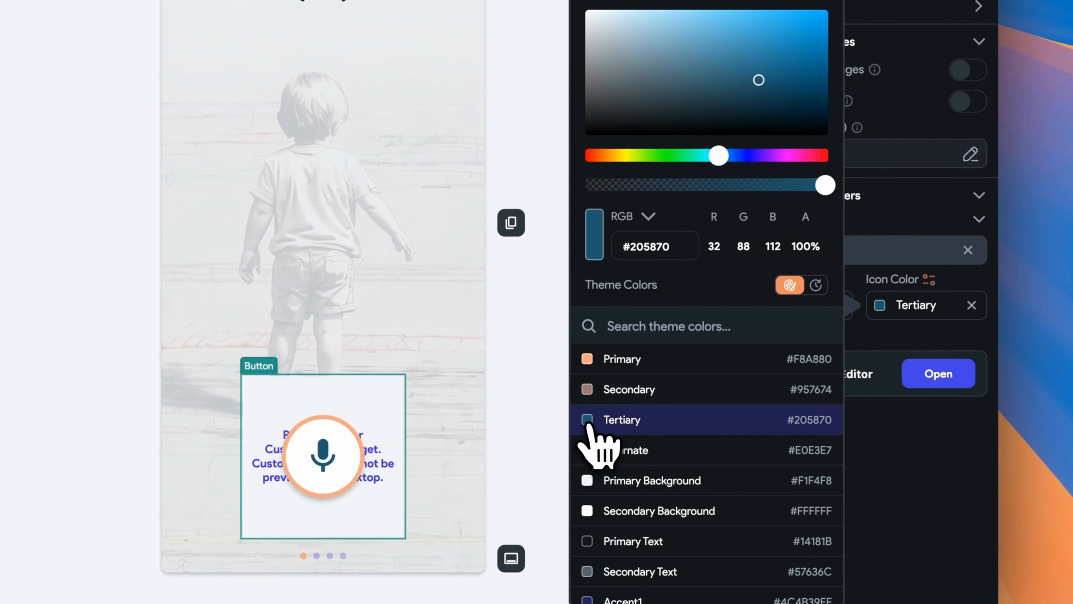
click(591, 363)
click(536, 406)
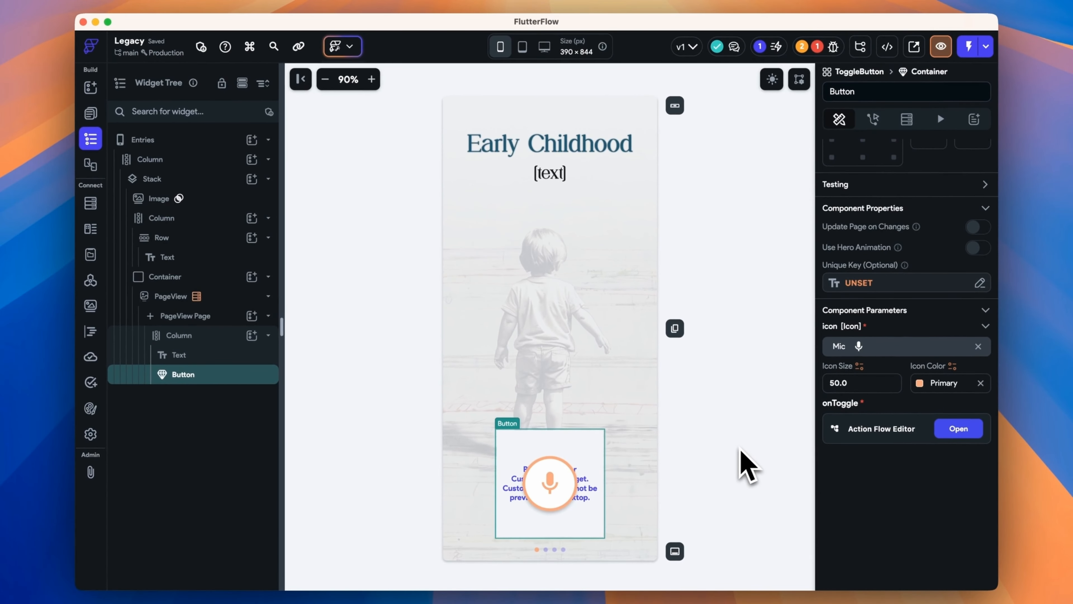
- Add a Show Snack Bar action to the Button's onToggle callback
click(961, 429)
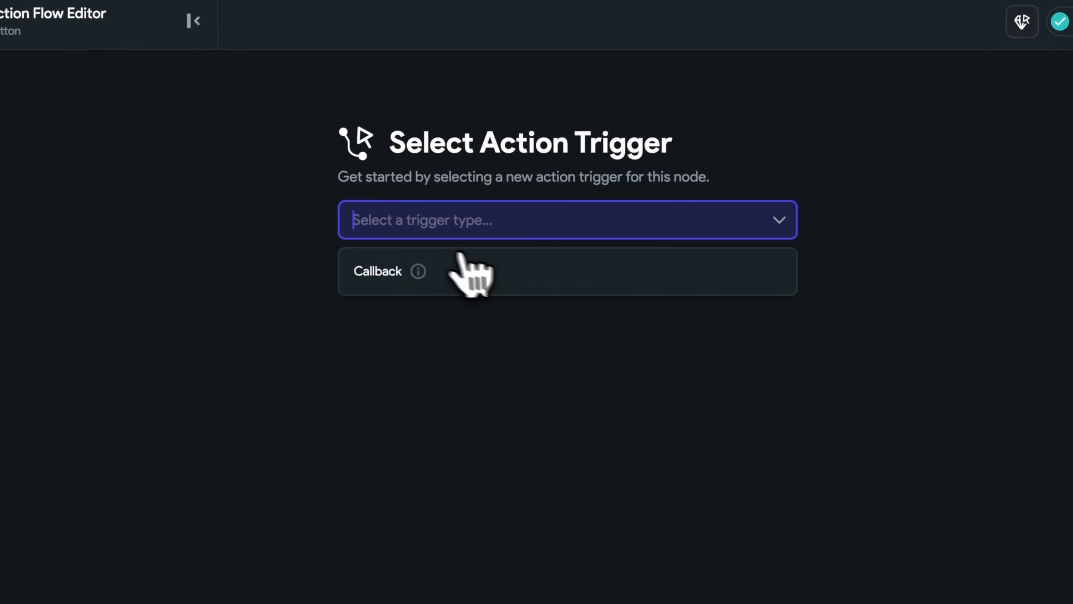
click(577, 277)
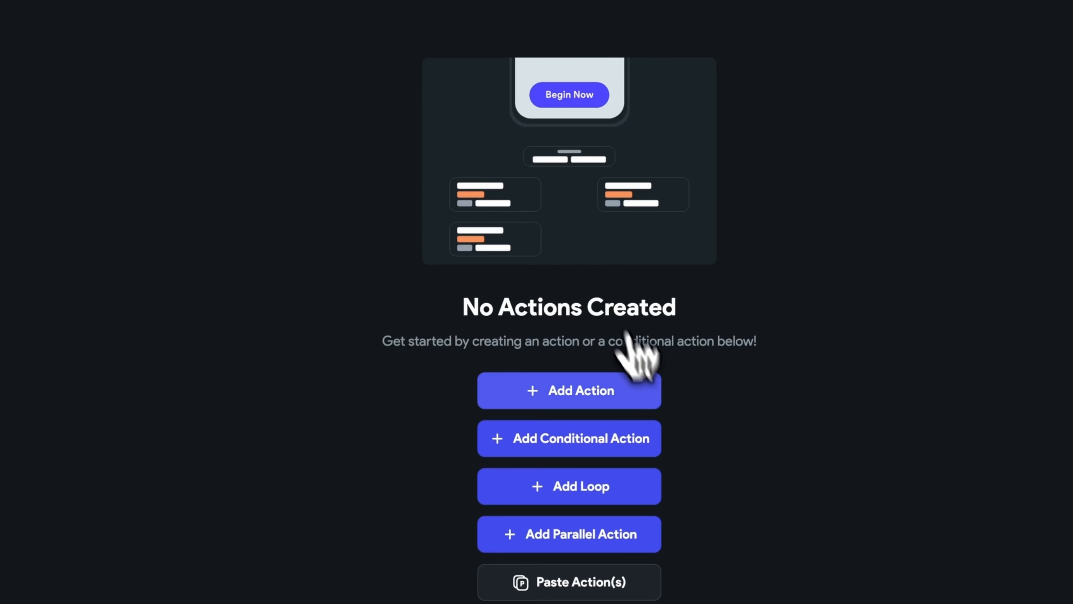
click(621, 392)
text(snack)
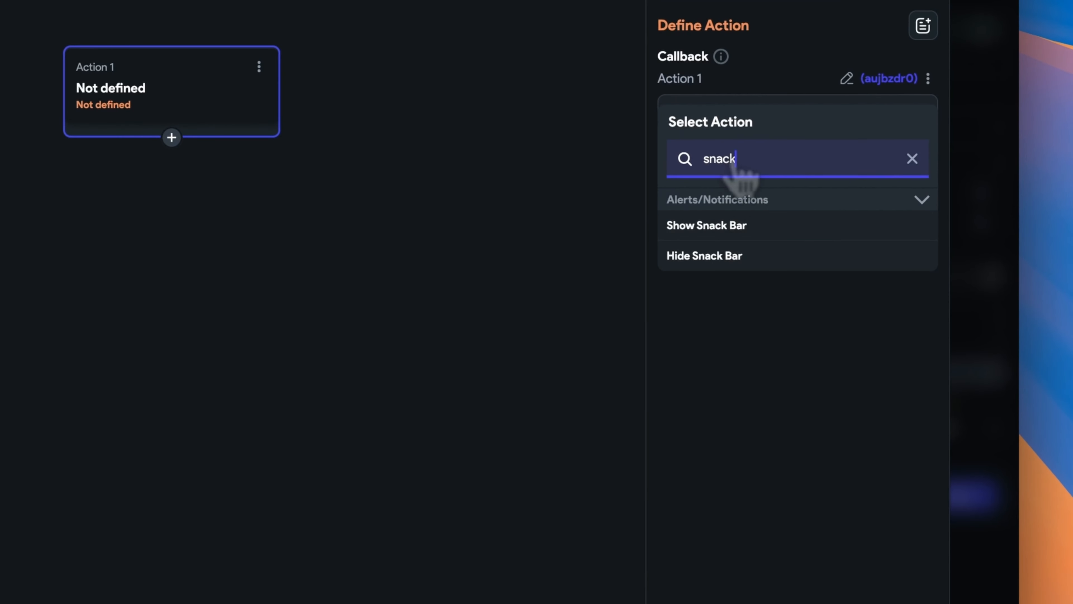
click(727, 230)
- Set the snack bar message to "Start Recording" and close the Action Flow Editor
click(754, 233)
text(Start Recording)
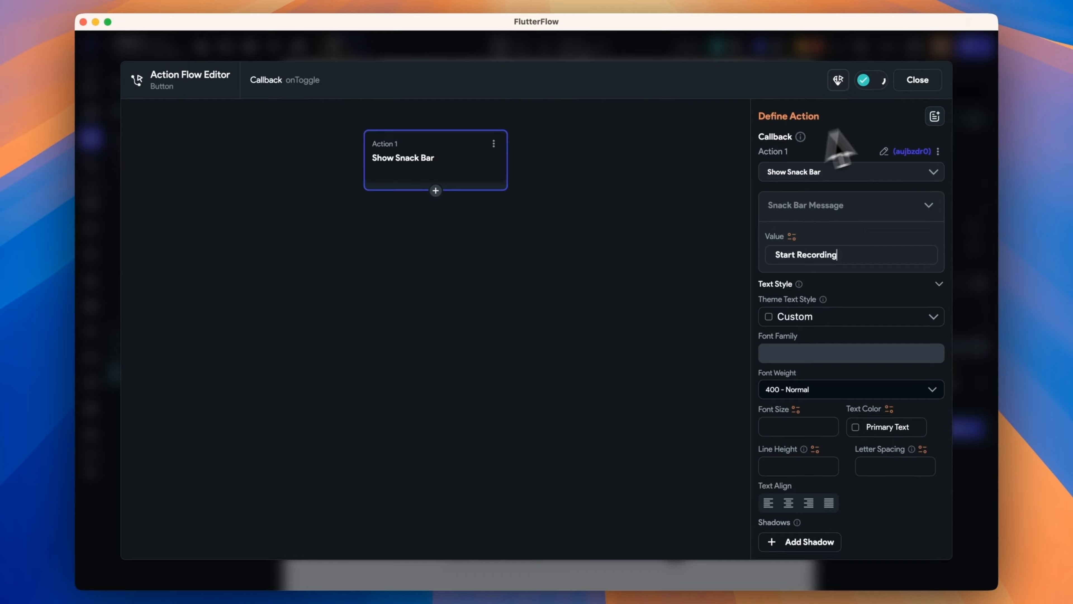
click(918, 80)
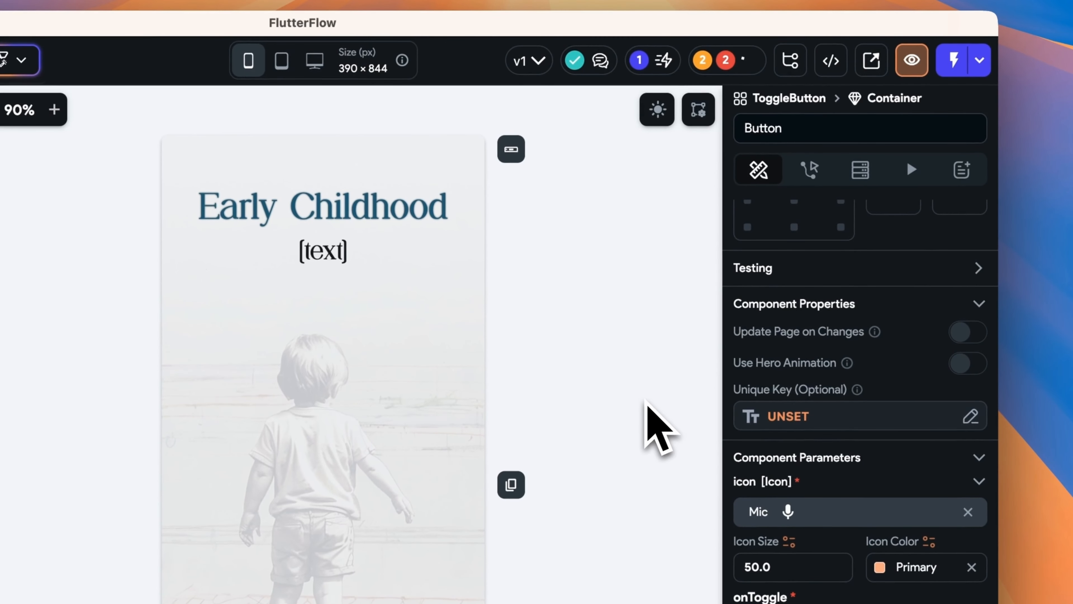
click(646, 402)
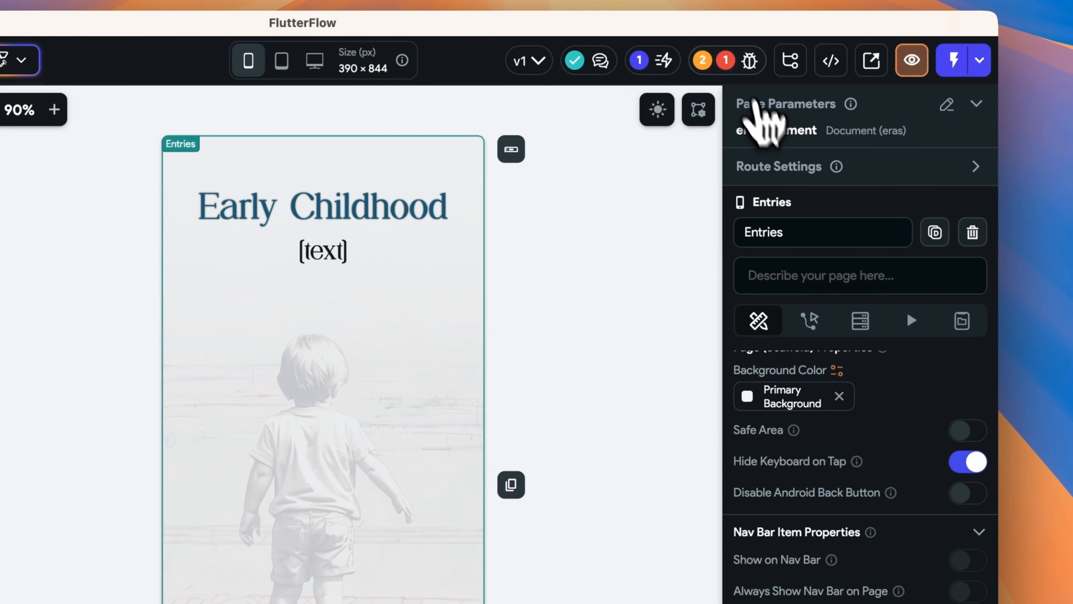
- Resolve the Passing Parameters error by passing the eras Document as eraDocument in the Navigate To Entries action
click(738, 67)
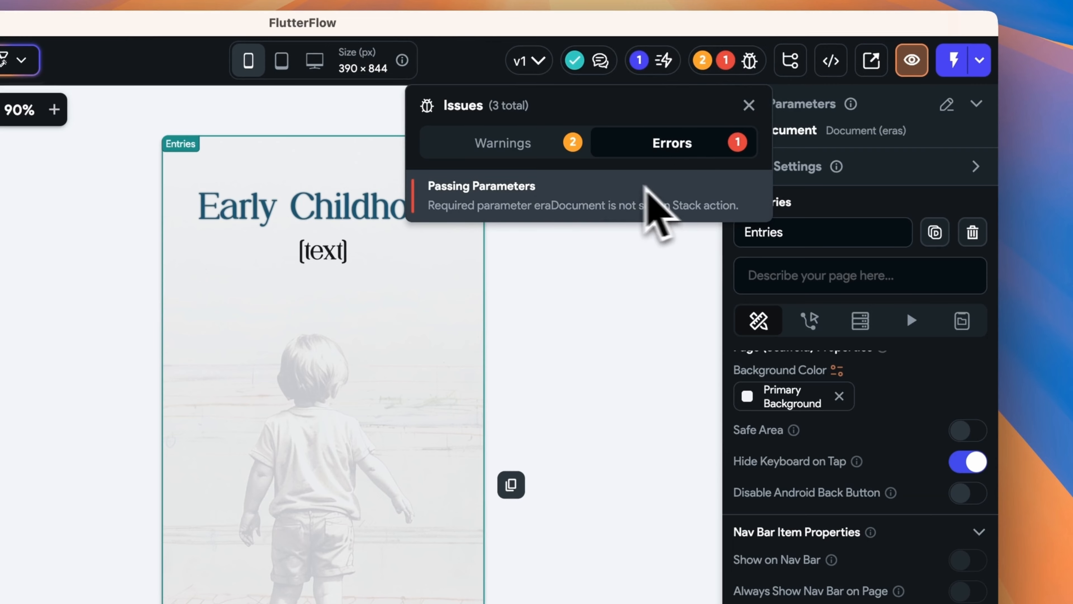
click(720, 186)
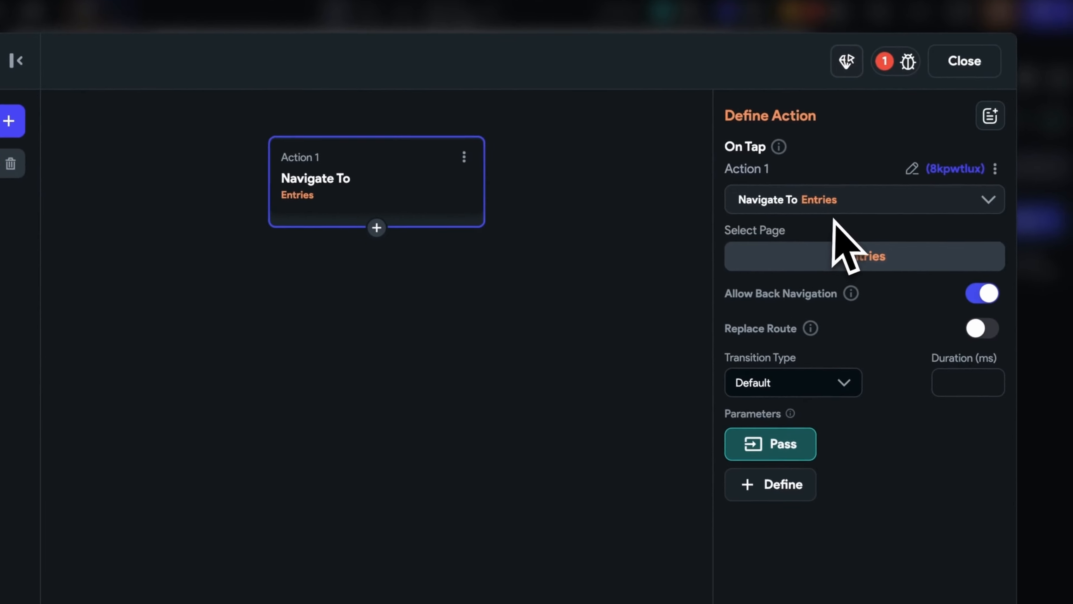
click(805, 446)
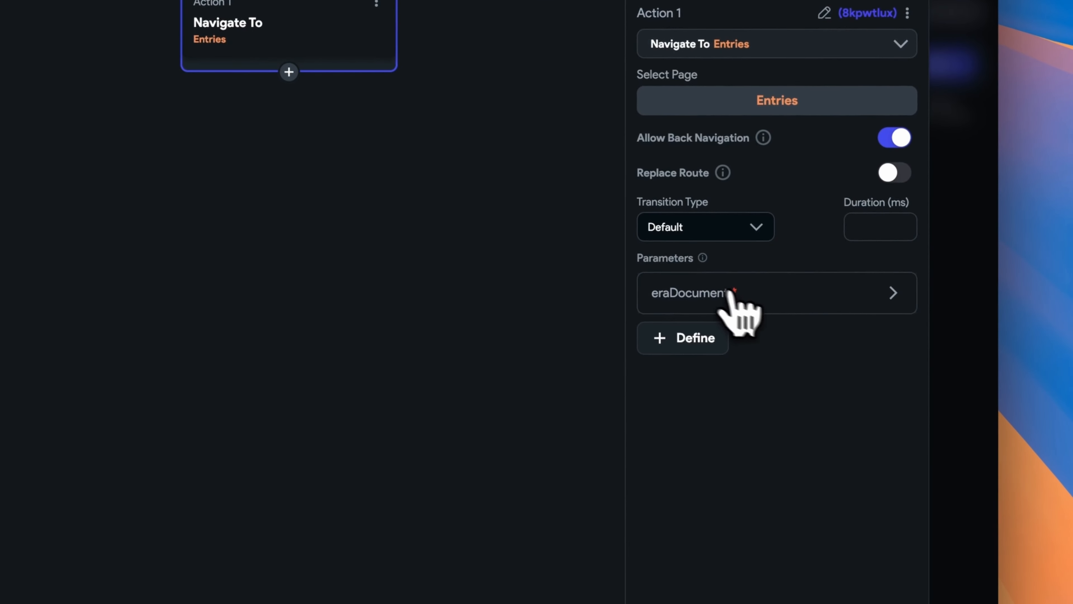
click(801, 292)
click(718, 458)
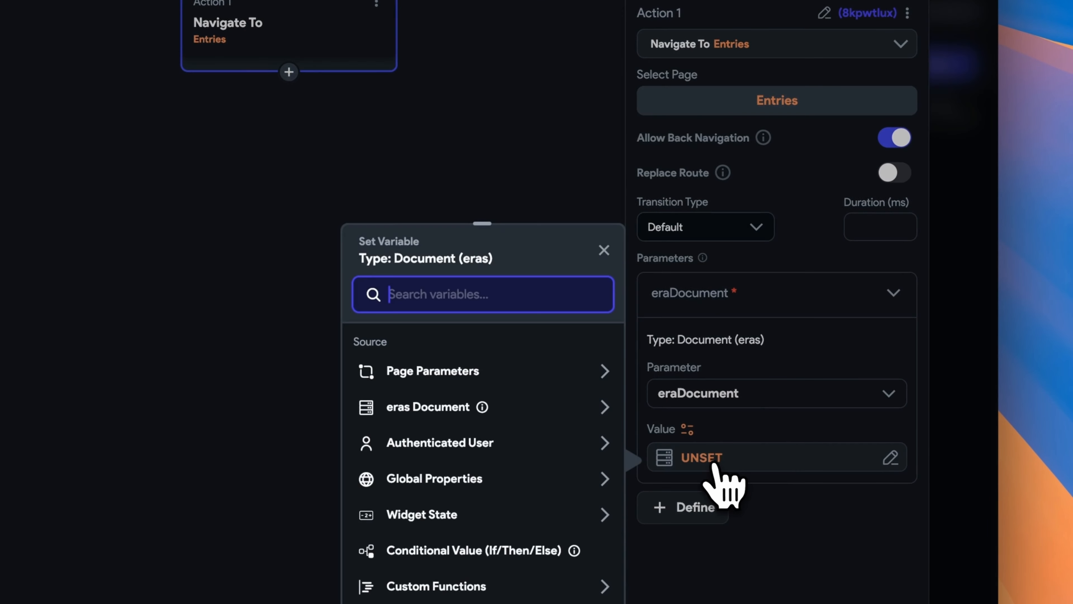
click(557, 418)
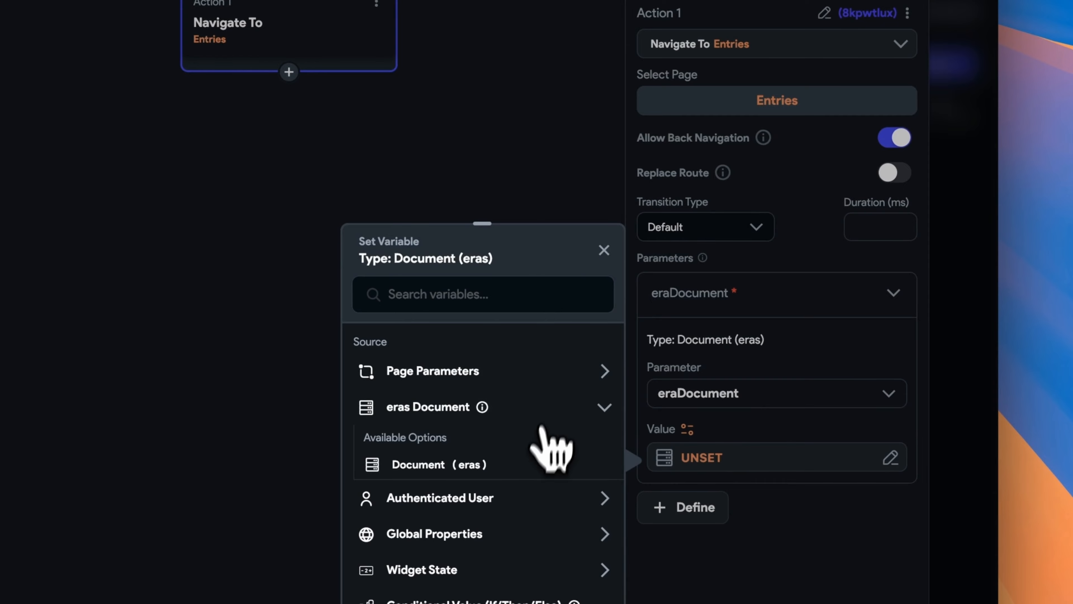
click(545, 464)
click(571, 580)
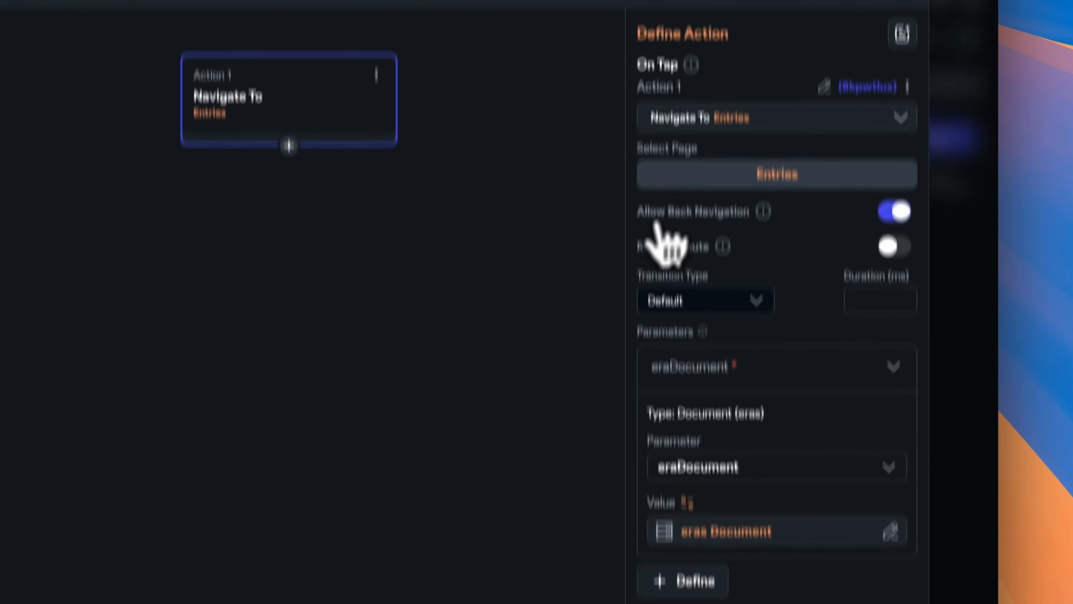
click(903, 34)
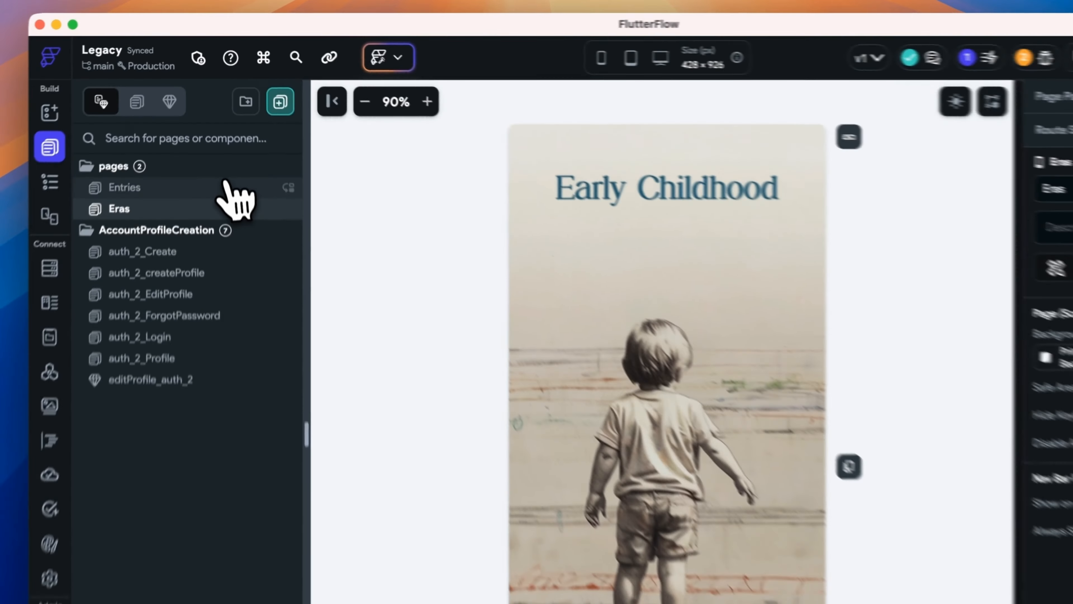
- Enable Show Empty List Widget for the Entries page's PageView and set its widget type to Component
click(228, 185)
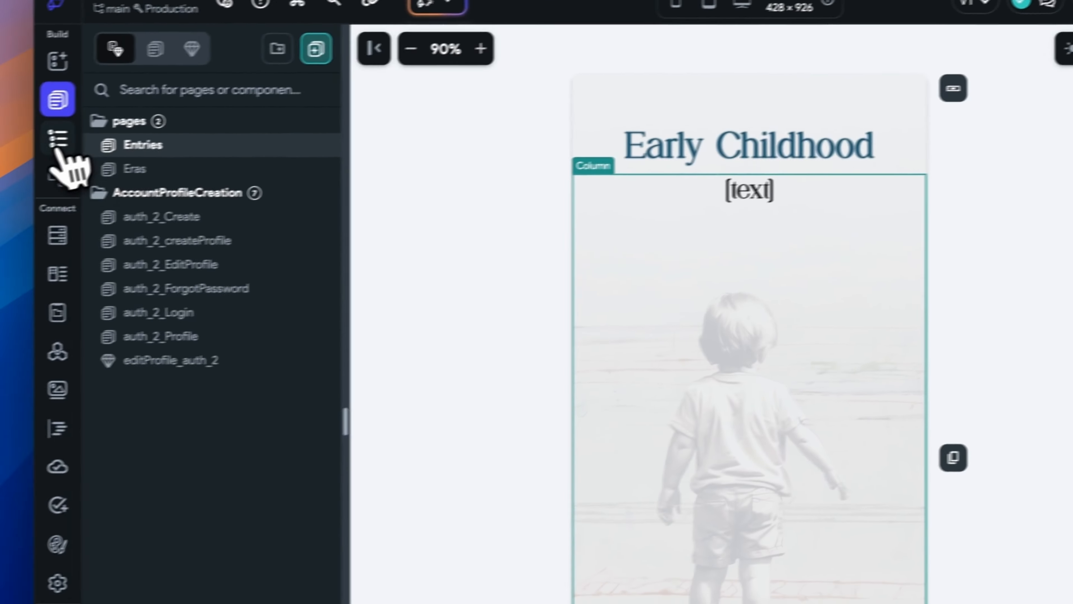
click(57, 142)
click(215, 370)
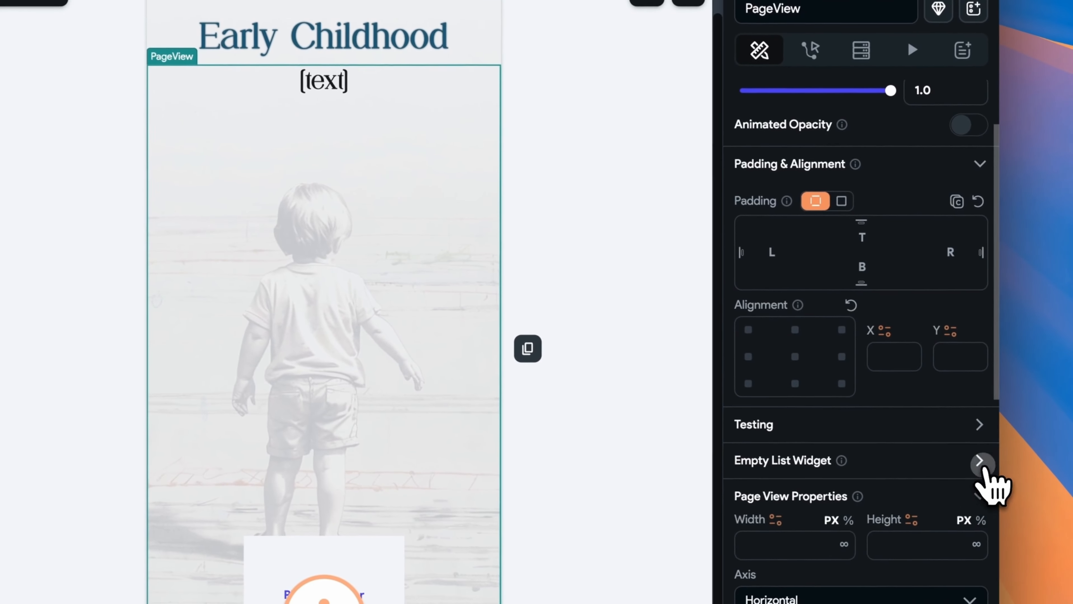
click(1010, 467)
click(999, 495)
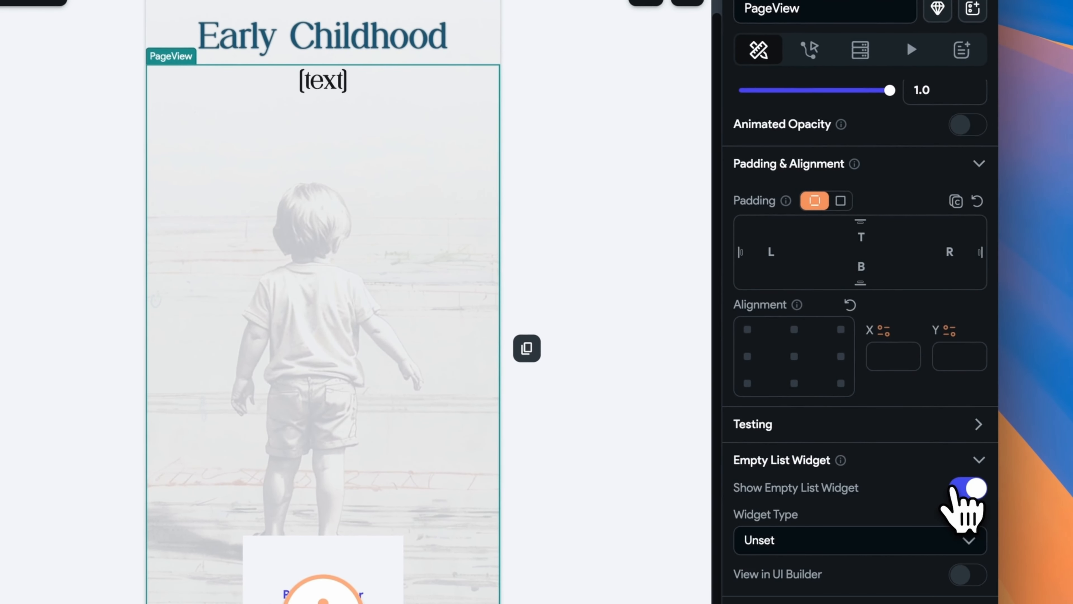
click(925, 540)
click(904, 400)
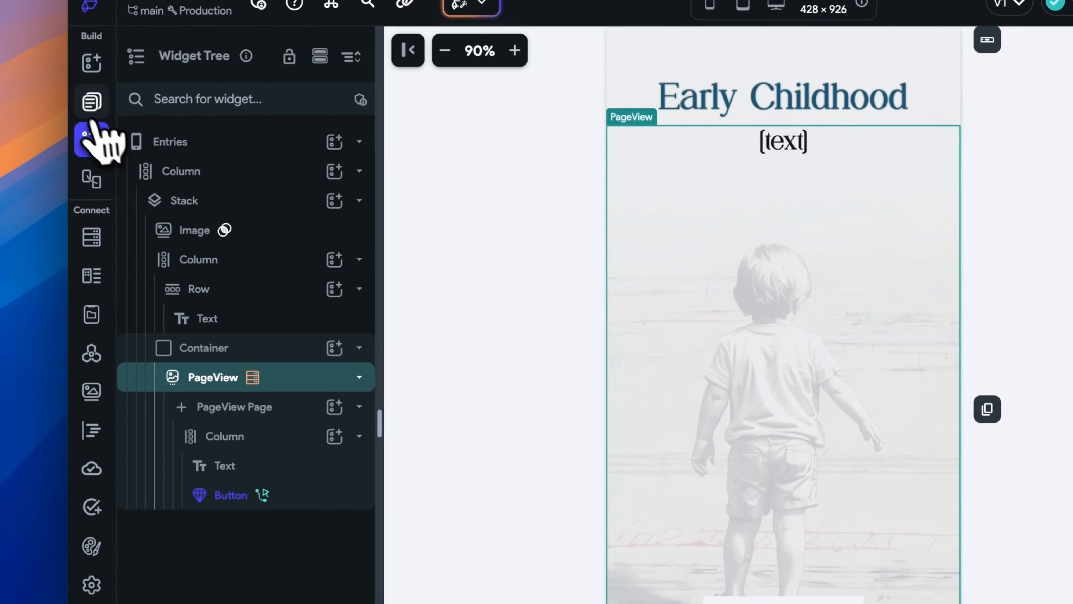
- Create a new blank component named EmptyList
click(99, 105)
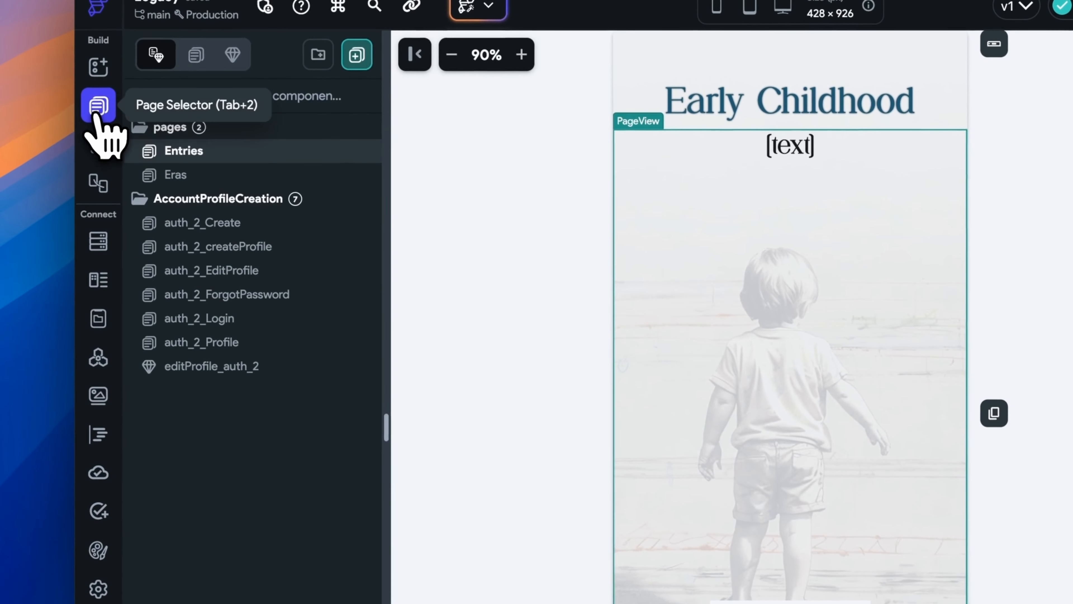
click(357, 55)
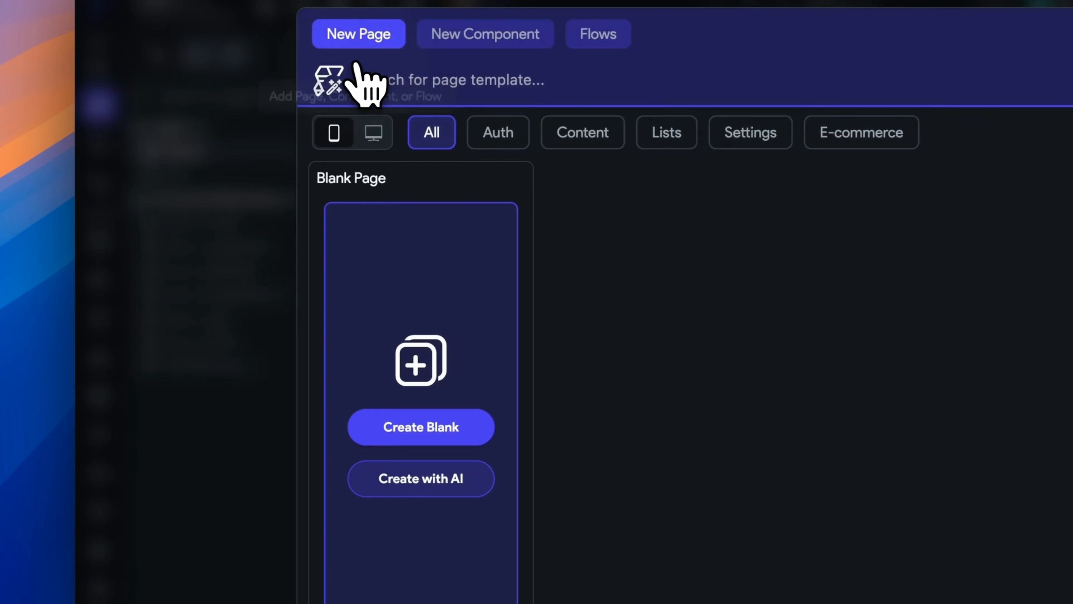
click(469, 32)
click(371, 376)
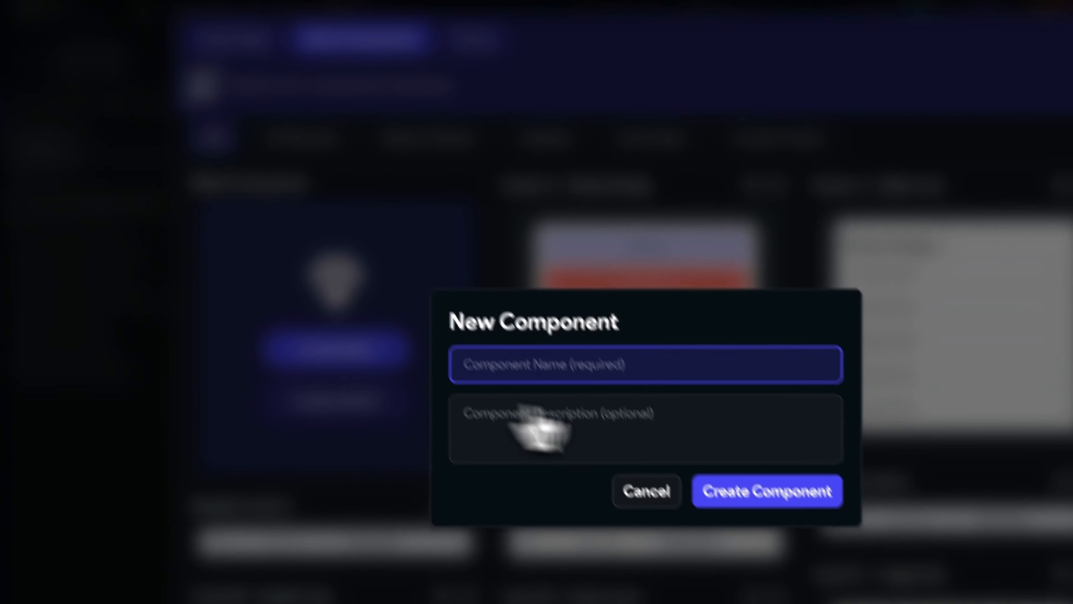
text(EmptyList)
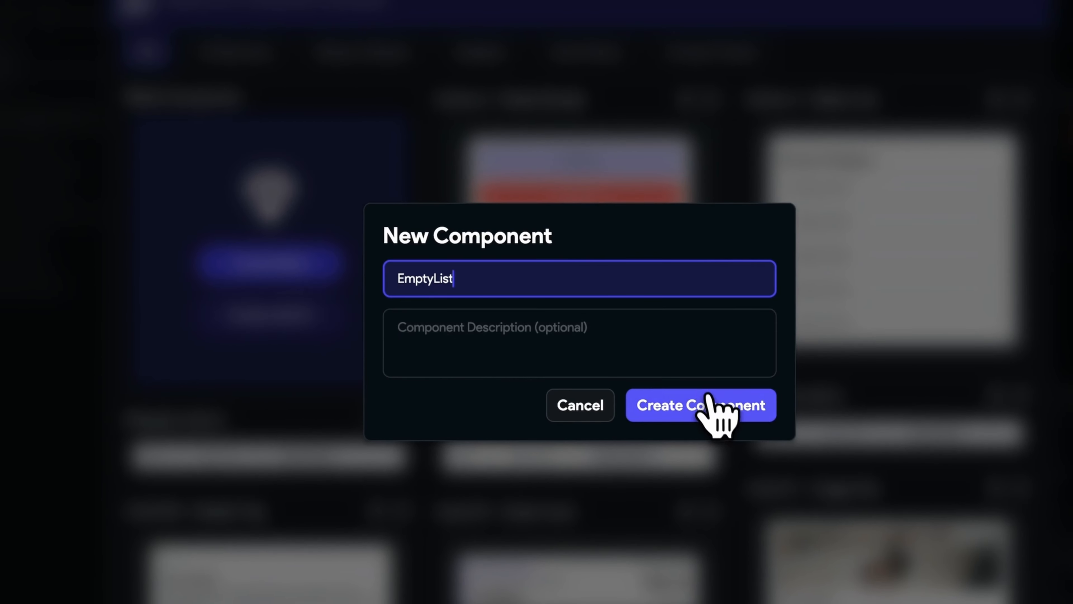
click(719, 402)
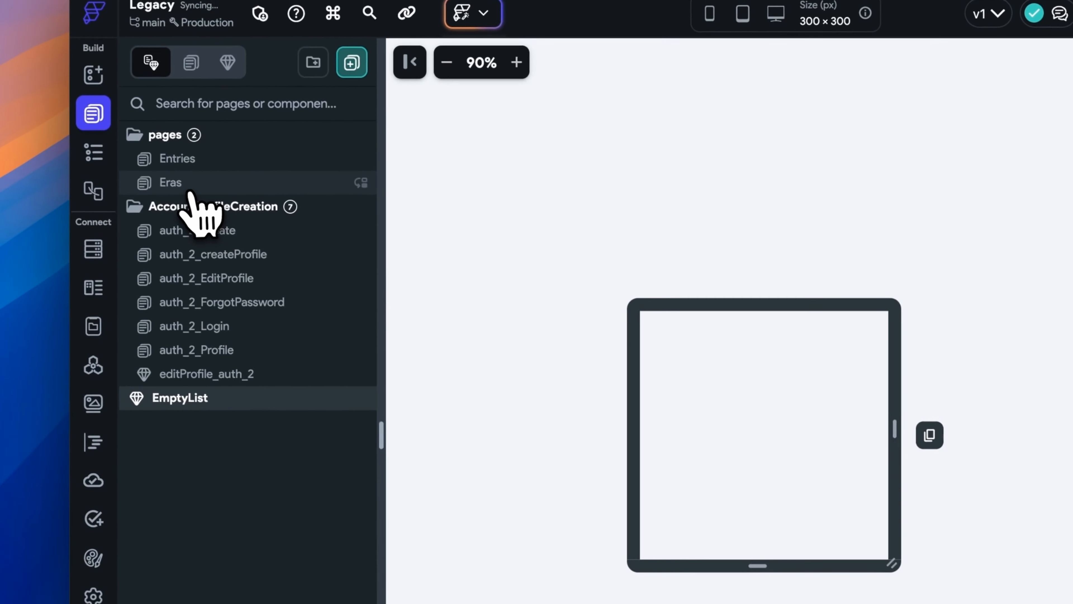
- Assign the EmptyList component as the empty list widget of the PageView on Entries and briefly preview it in the UI builder
click(186, 161)
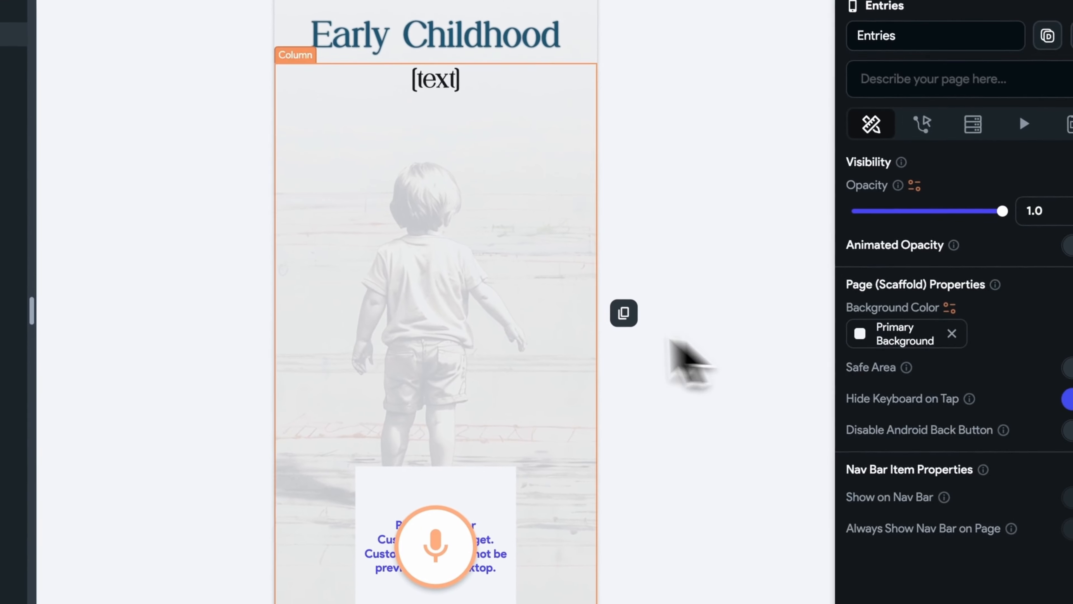
click(479, 320)
click(66, 106)
click(307, 351)
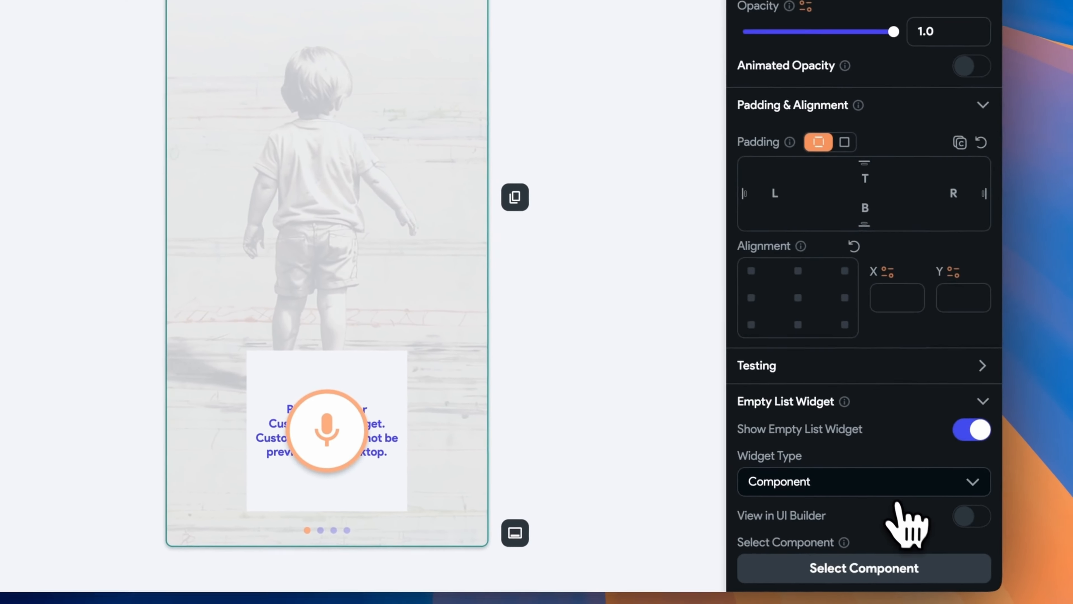
scroll(906, 508, down, 4)
click(896, 404)
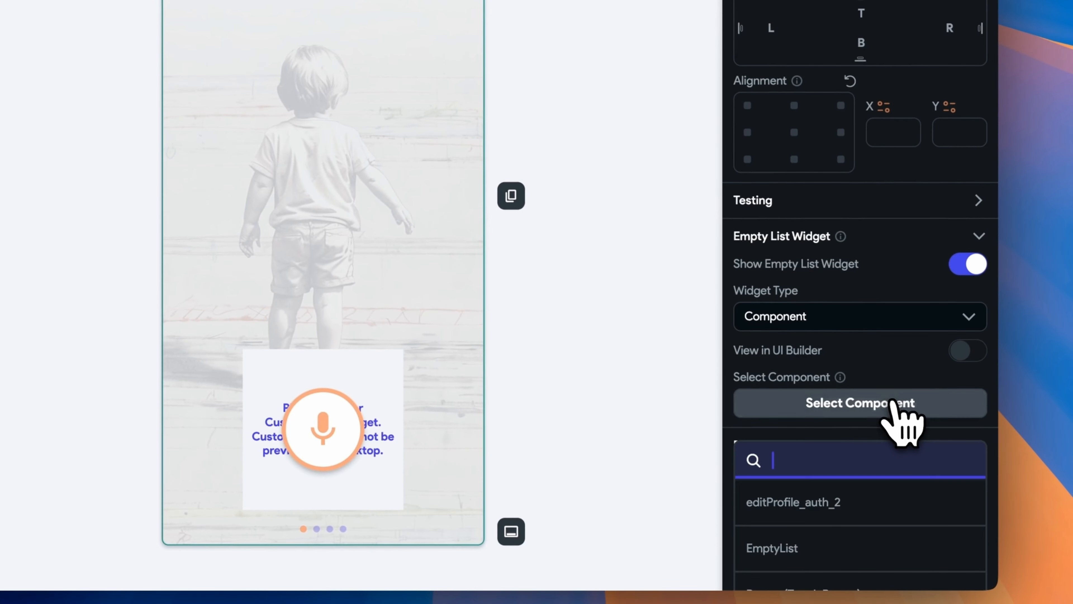
click(849, 548)
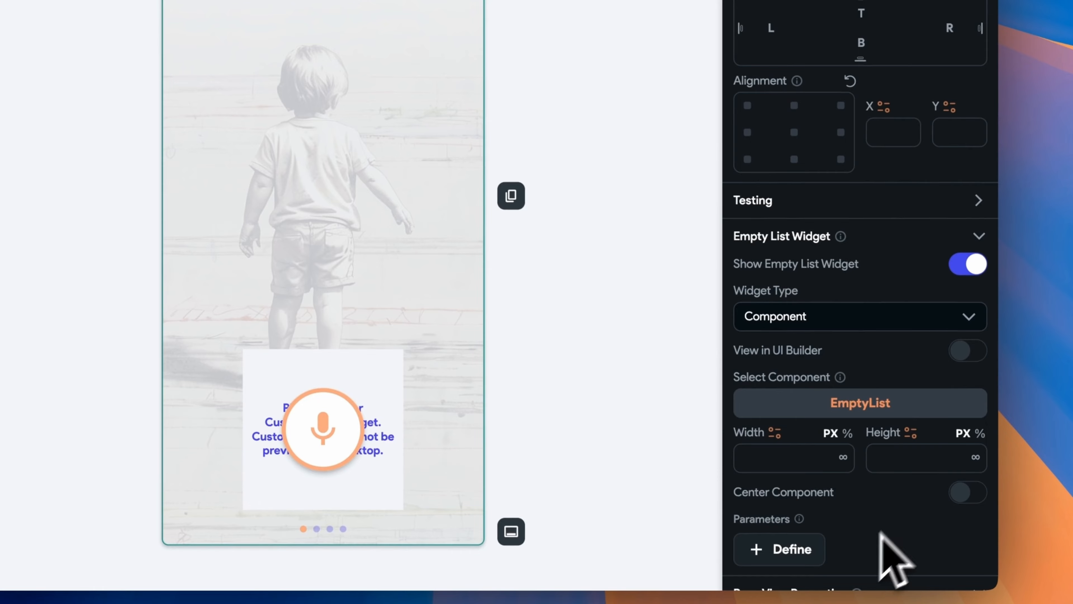
click(961, 351)
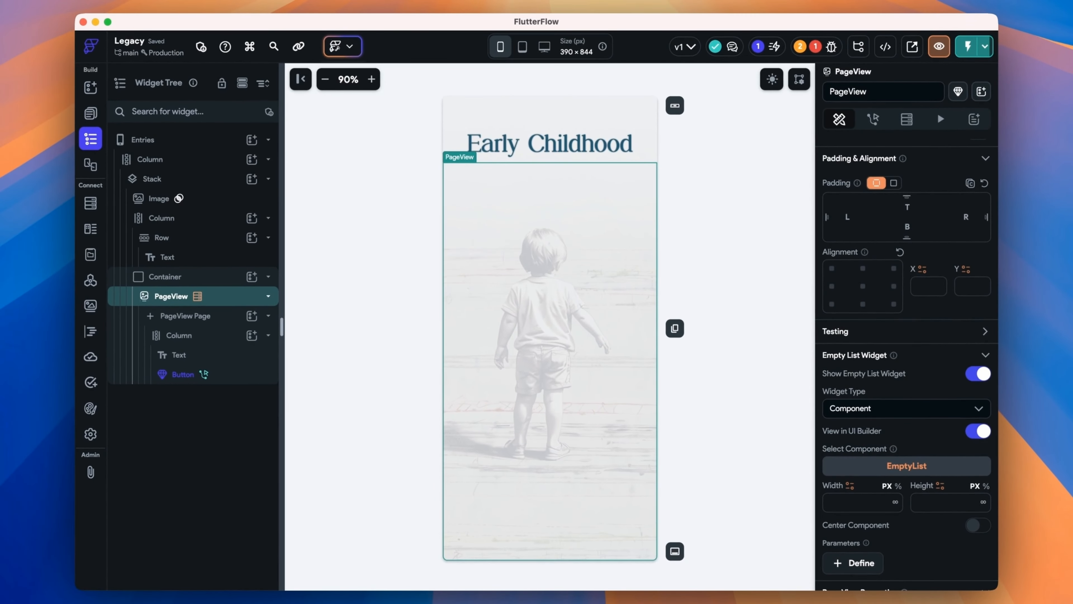
click(976, 432)
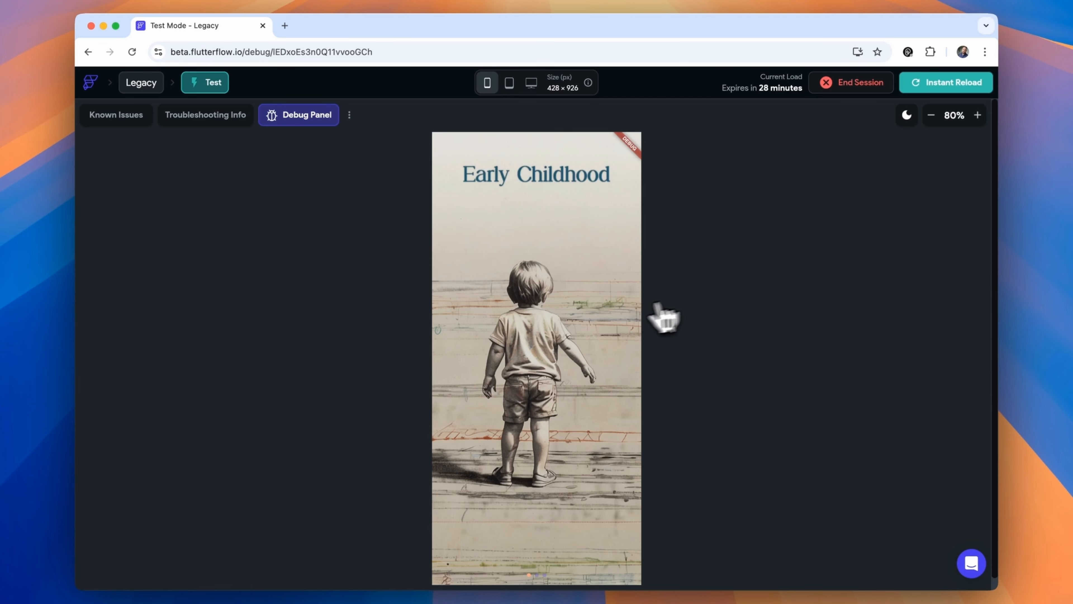
- Test the running app by swiping to the Childhood era, opening its entries page, and toggling the microphone button on and off
drag(636, 306, 503, 307)
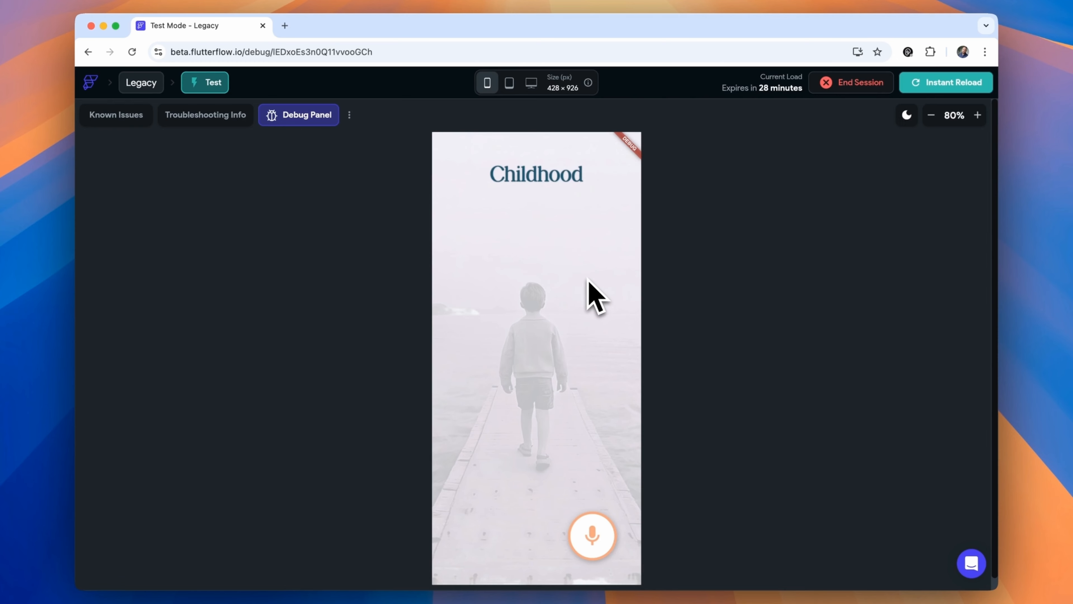
click(598, 536)
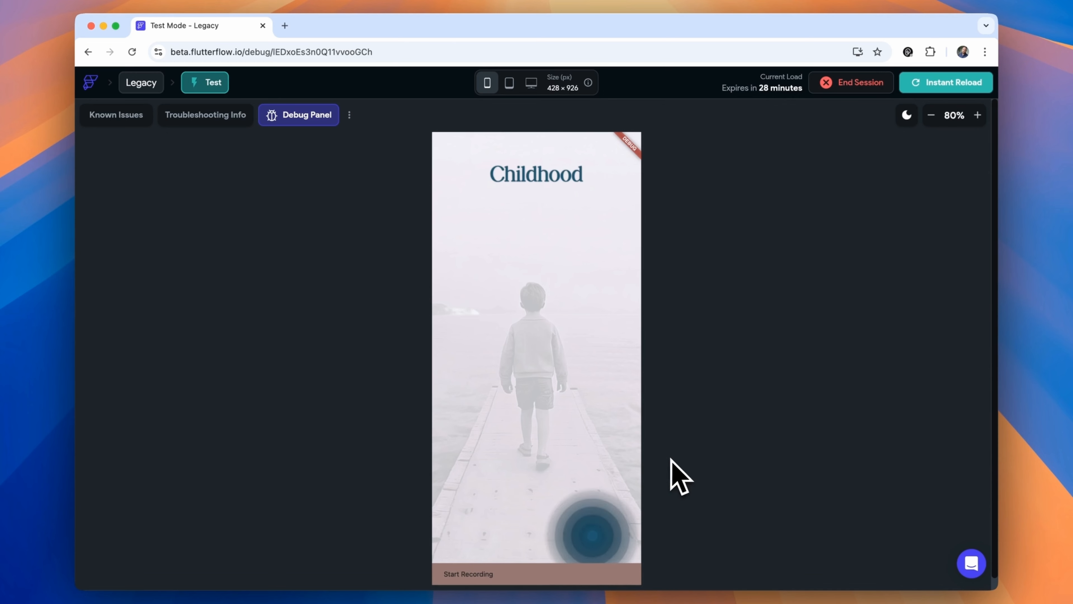
click(601, 533)
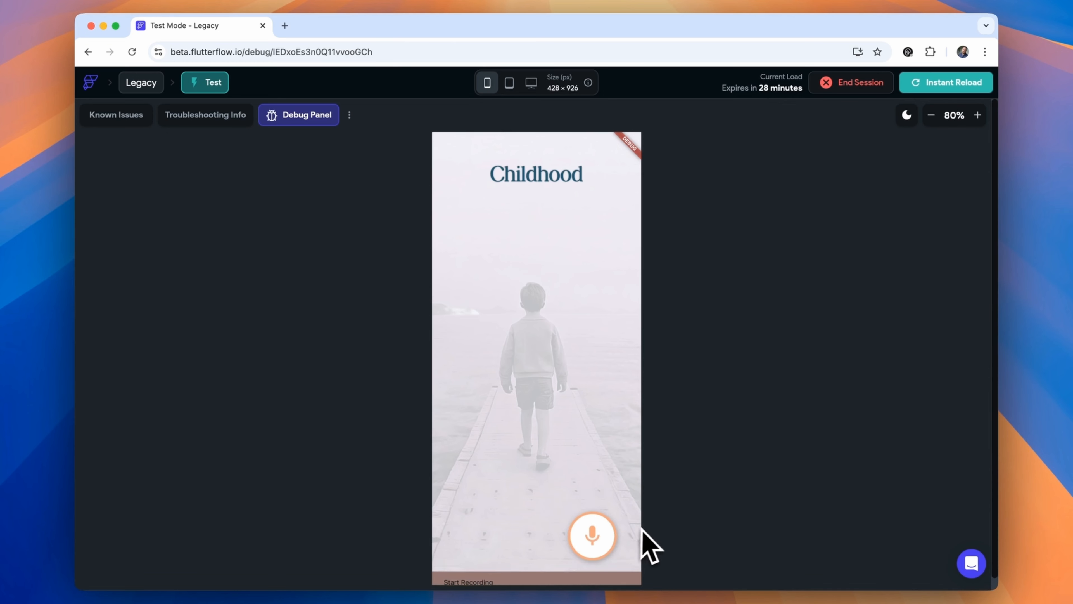